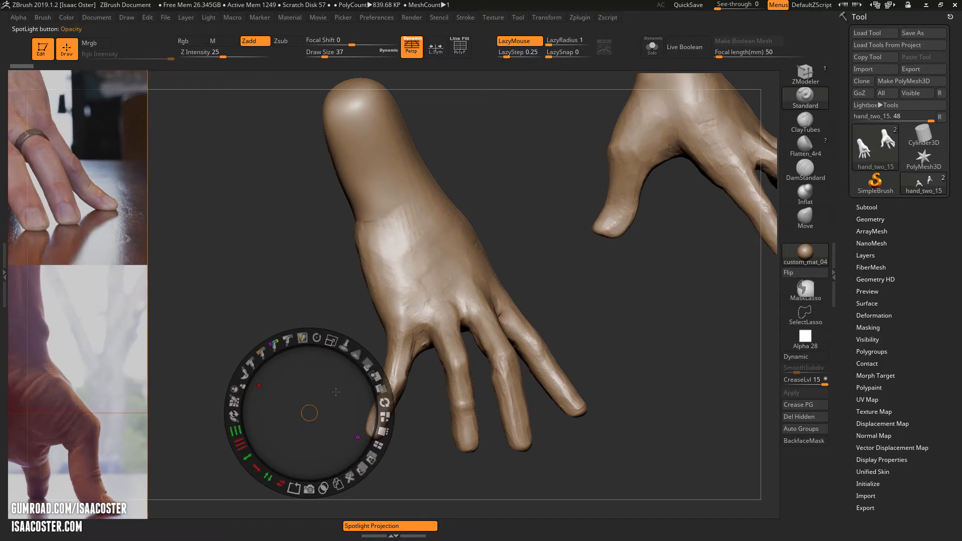
Place the reference photos so the ringed-hand and backlit-palm views sit beside the sculpt, and leave Spotlight editing
{"action": "left_click_drag", "start_coordinate": [336, 397], "coordinate": [487, 505]}
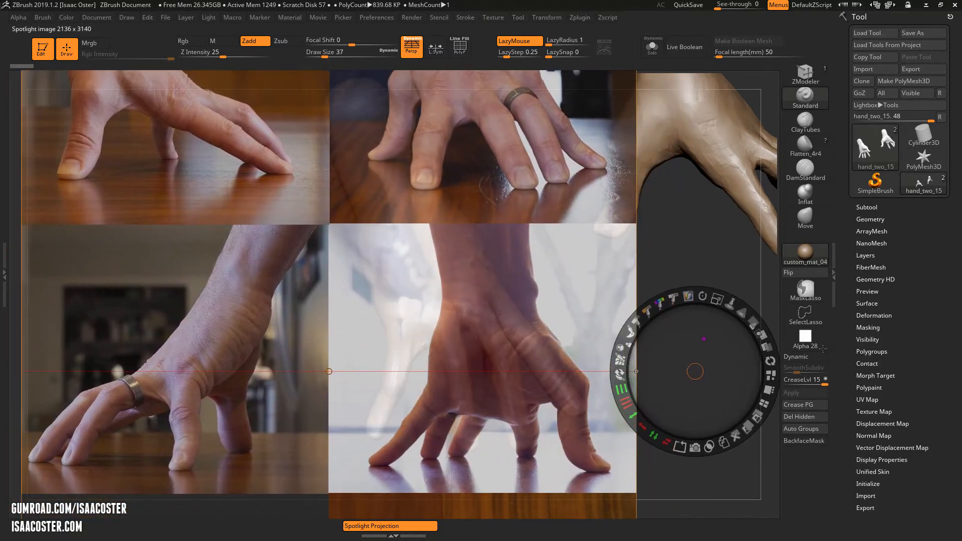
{"action": "left_click_drag", "start_coordinate": [823, 349], "coordinate": [468, 365]}
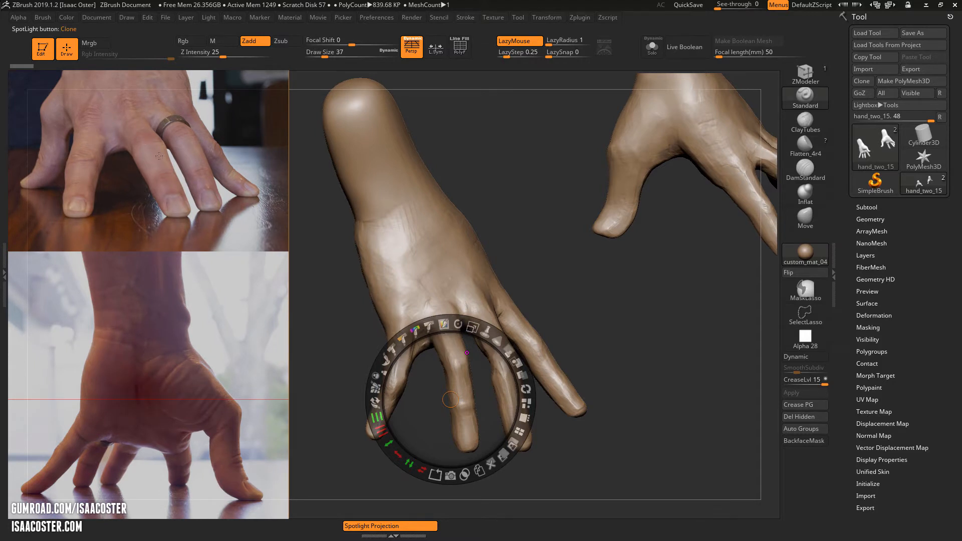
{"action": "key", "text": "z"}
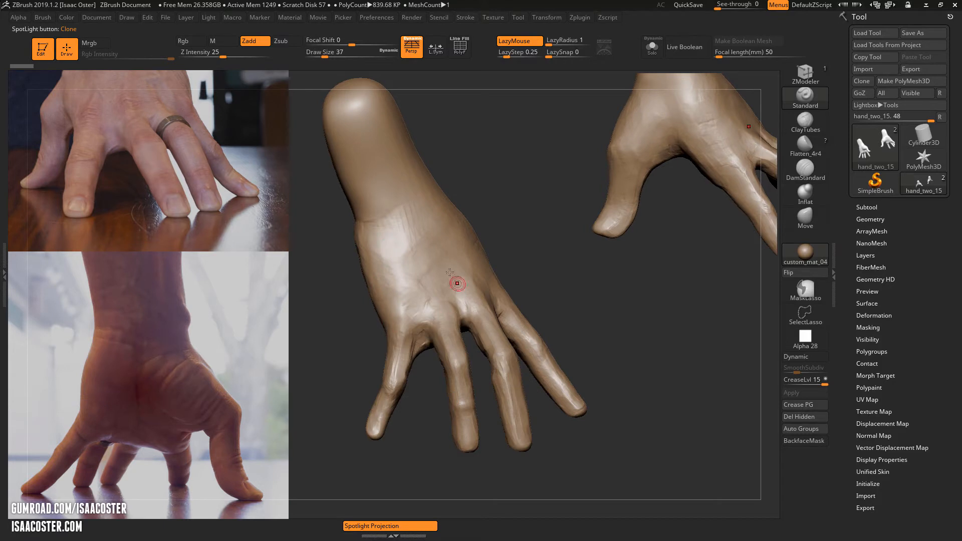
Isolate the middle finger with a lasso selection, hiding the rest of the hand
{"action": "left_click_drag", "start_coordinate": [596, 318], "coordinate": [607, 263]}
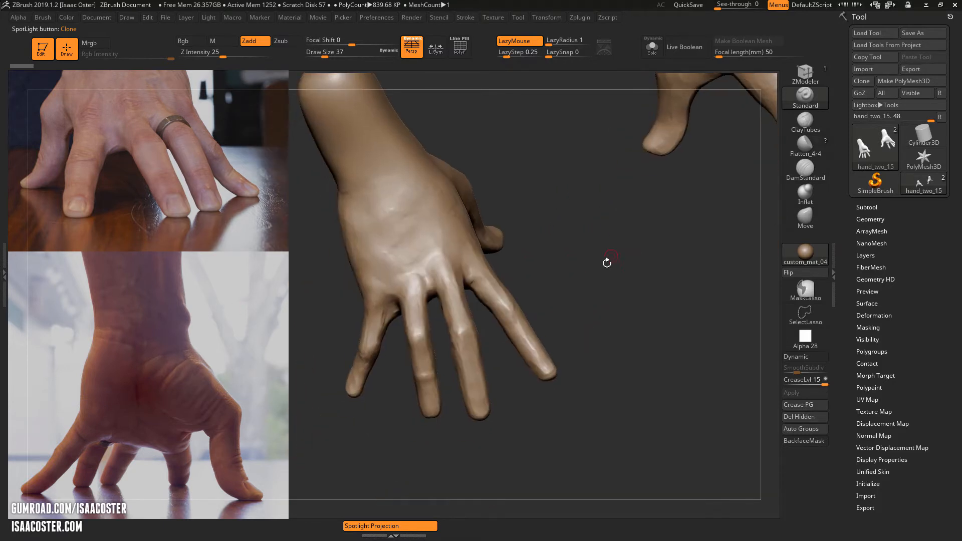
{"action": "key", "text": "ctrl+shift"}
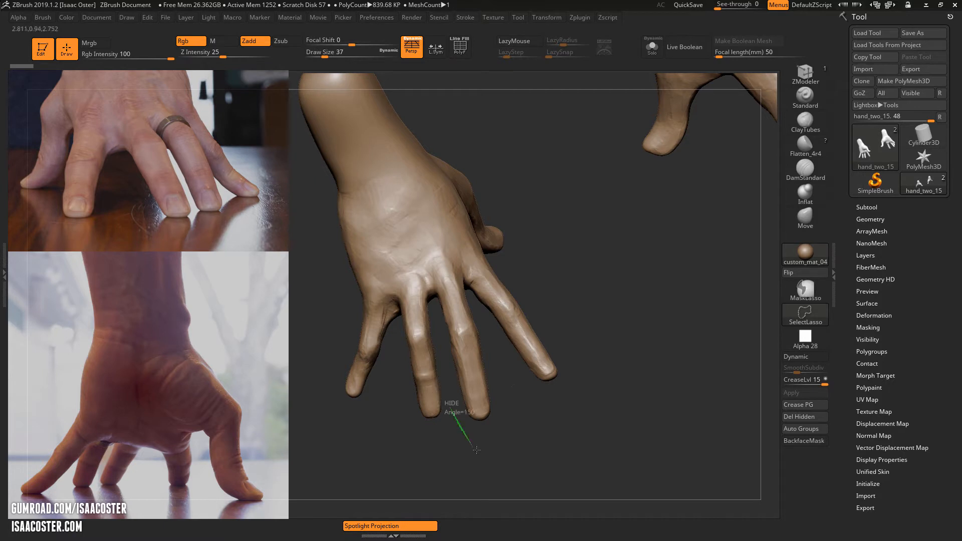
{"action": "mouse_move", "coordinate": [477, 450]}
{"action": "left_mouse_down", "text": "ctrl+shift"}
{"action": "mouse_move", "coordinate": [449, 384]}
{"action": "mouse_move", "coordinate": [445, 273]}
{"action": "mouse_move", "coordinate": [432, 255]}
{"action": "left_mouse_up", "text": "ctrl+shift"}
{"action": "left_click_drag", "start_coordinate": [625, 320], "coordinate": [558, 330]}
{"action": "left_click_drag", "start_coordinate": [651, 339], "coordinate": [594, 371]}
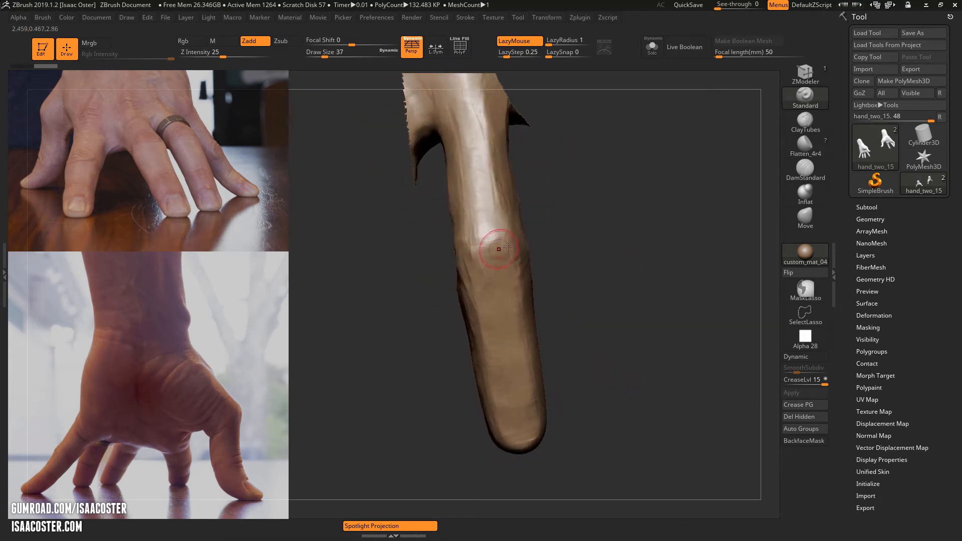
Widen the middle finger around its middle joint with the Move brush at draw size 140
{"action": "left_click_drag", "start_coordinate": [600, 311], "coordinate": [307, 290]}
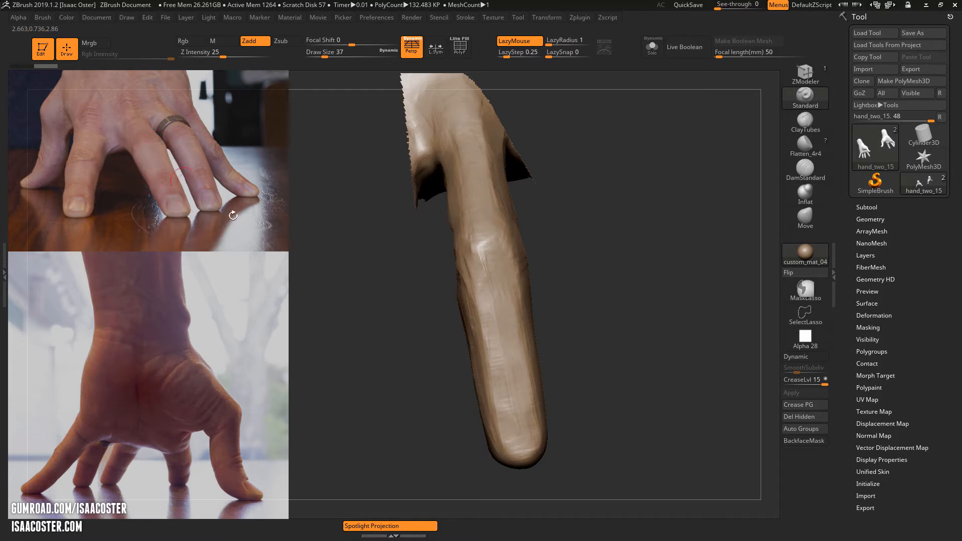
{"action": "left_click_drag", "start_coordinate": [456, 340], "coordinate": [435, 393]}
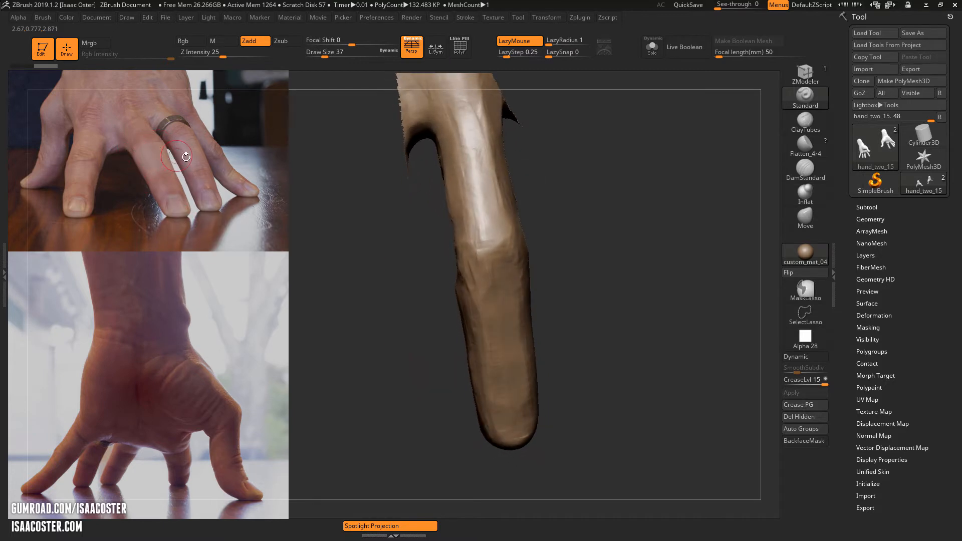
{"action": "left_click_drag", "start_coordinate": [401, 253], "coordinate": [589, 287]}
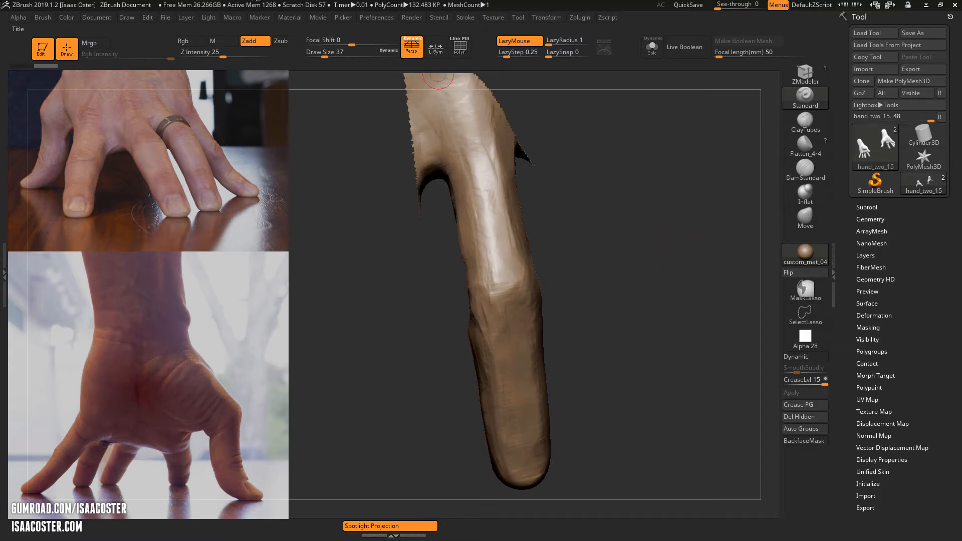
{"action": "left_click_drag", "start_coordinate": [674, 285], "coordinate": [585, 273]}
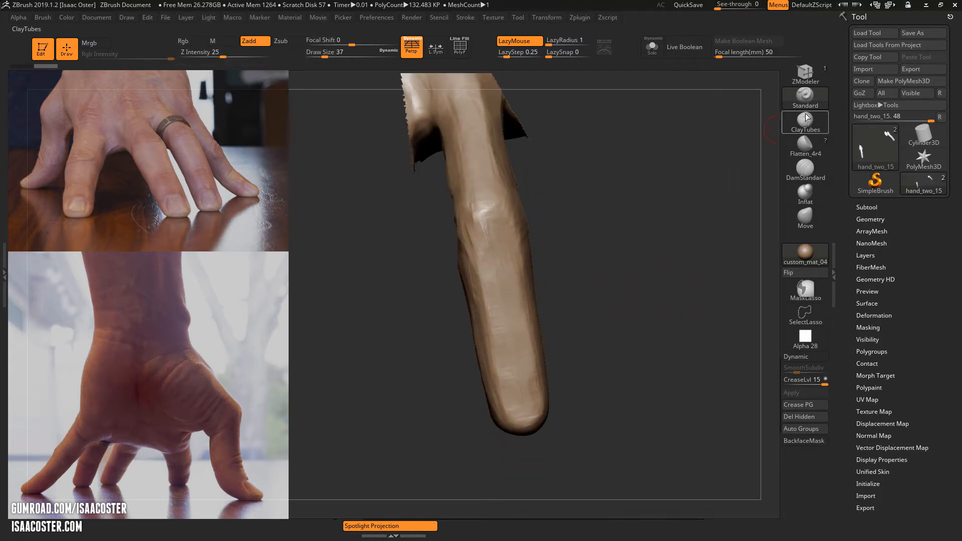
{"action": "left_click_drag", "start_coordinate": [734, 266], "coordinate": [752, 228]}
{"action": "left_click", "coordinate": [813, 217]}
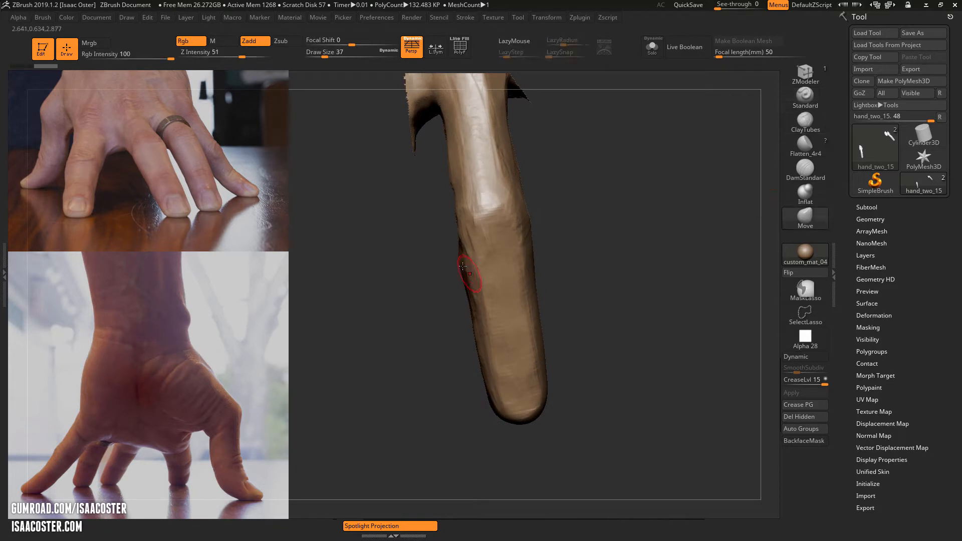
{"action": "key", "text": "s"}
{"action": "left_click_drag", "start_coordinate": [457, 258], "coordinate": [471, 258]}
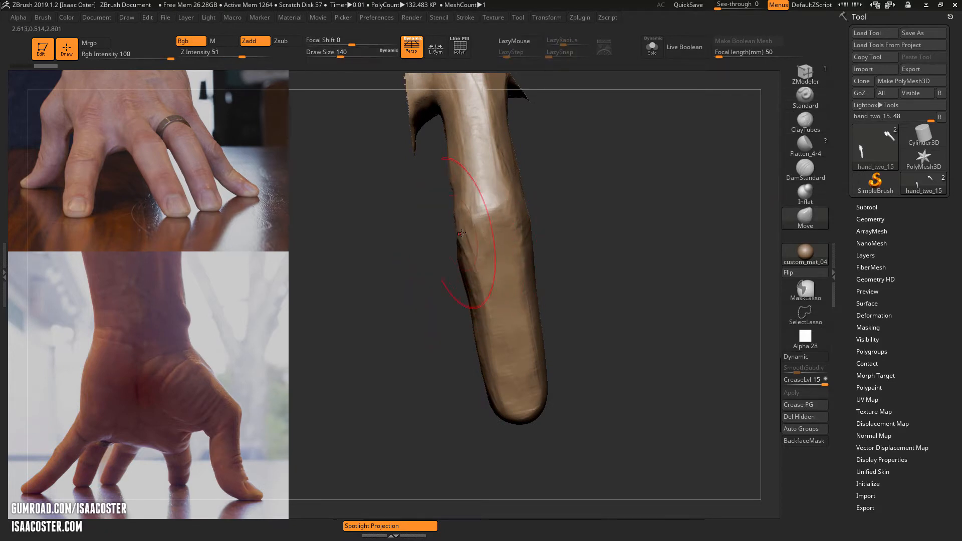
{"action": "left_click_drag", "start_coordinate": [457, 250], "coordinate": [450, 242]}
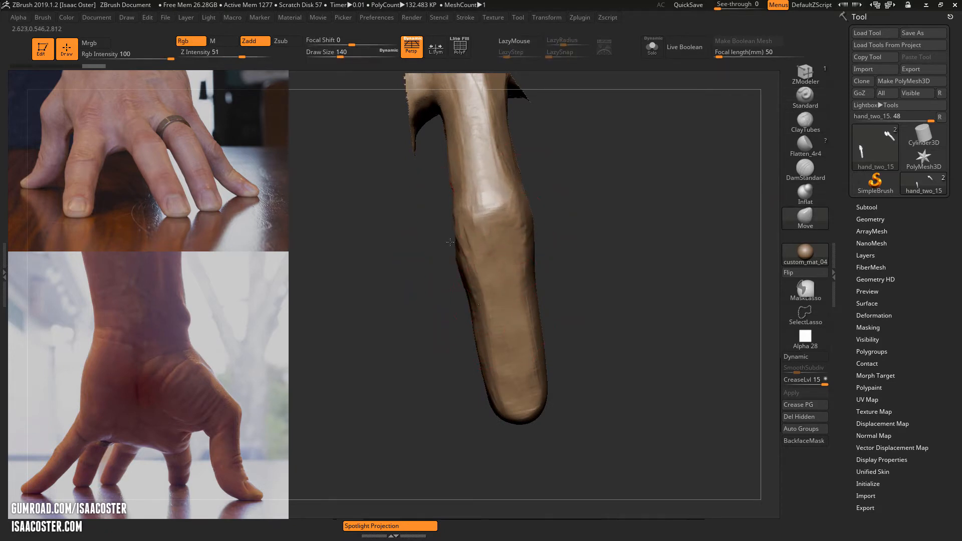
{"action": "left_click_drag", "start_coordinate": [477, 312], "coordinate": [469, 303]}
Set the Move brush's draw size to 97 and push out the finger's sides between the middle joint and the tip
{"action": "key", "text": "s"}
{"action": "left_click_drag", "start_coordinate": [475, 311], "coordinate": [521, 299]}
{"action": "key", "text": "s"}
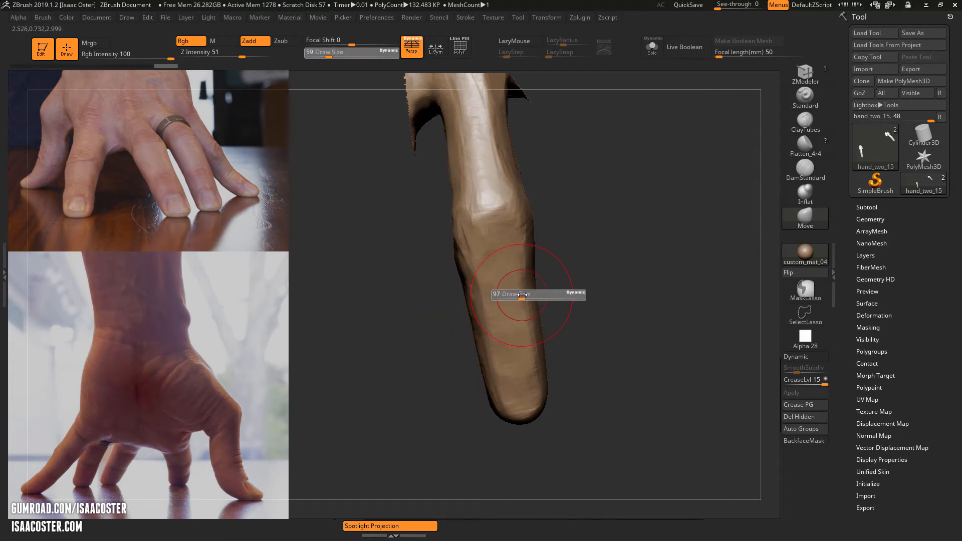
{"action": "left_click_drag", "start_coordinate": [595, 290], "coordinate": [534, 304]}
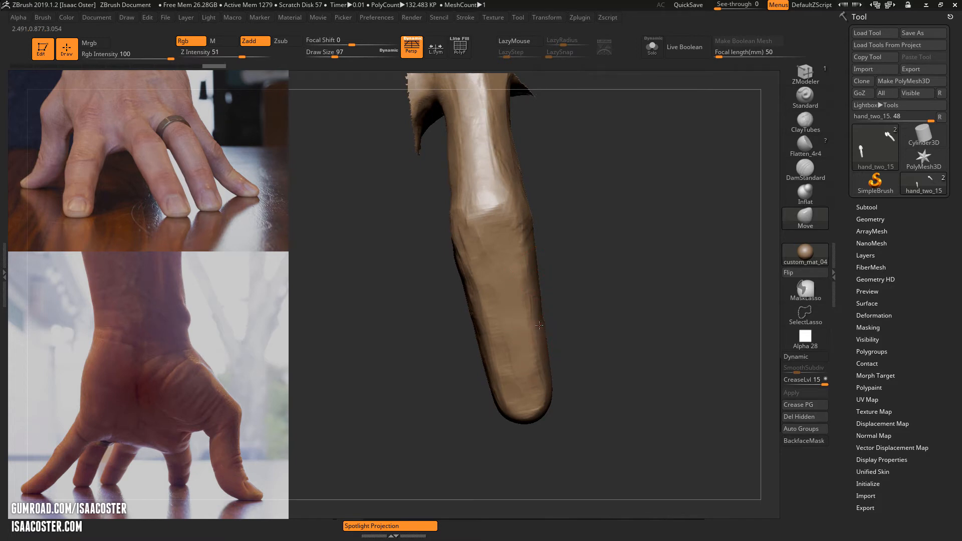
Set the Move brush's draw size to 132 and reshape the sides of the finger's base segment
{"action": "mouse_move", "coordinate": [588, 260]}
{"action": "left_mouse_down", "text": "alt"}
{"action": "mouse_move", "coordinate": [614, 364]}
{"action": "mouse_move", "coordinate": [636, 369]}
{"action": "left_mouse_up", "text": "alt"}
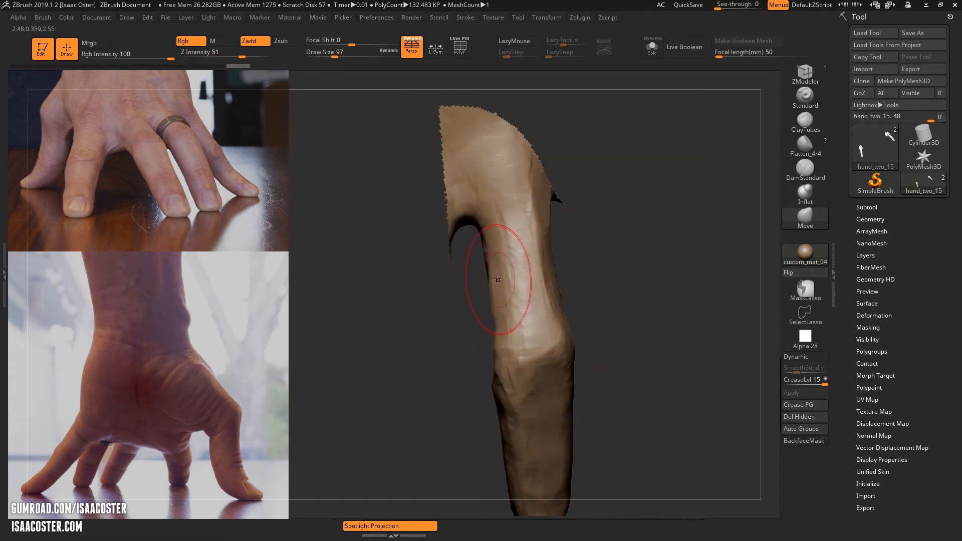
{"action": "key", "text": "s"}
{"action": "left_click_drag", "start_coordinate": [496, 271], "coordinate": [501, 269]}
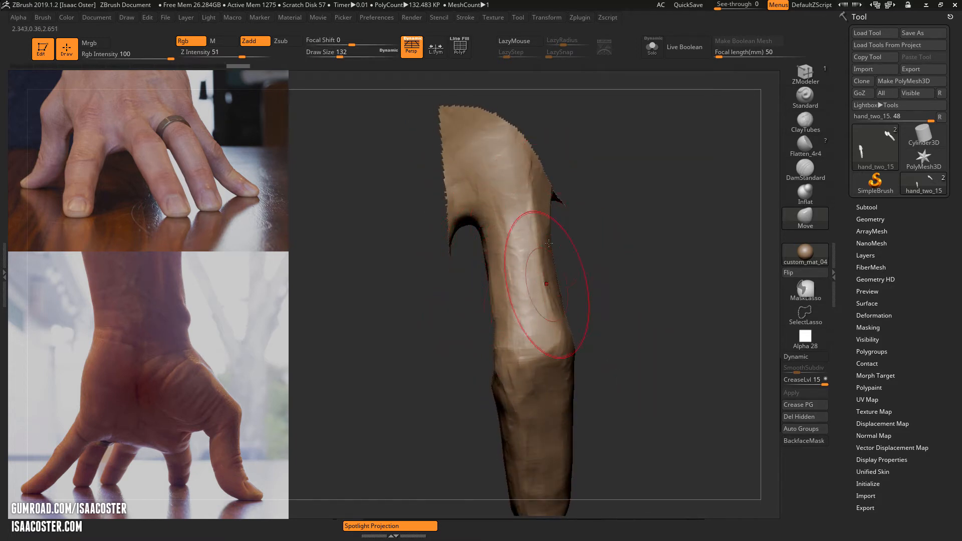
{"action": "left_click_drag", "start_coordinate": [638, 323], "coordinate": [515, 183]}
Mask the middle finger's base segment, show the whole hand and invert the mask so only that segment is editable
{"action": "left_click_drag", "start_coordinate": [672, 333], "coordinate": [701, 333], "text": "ctrl"}
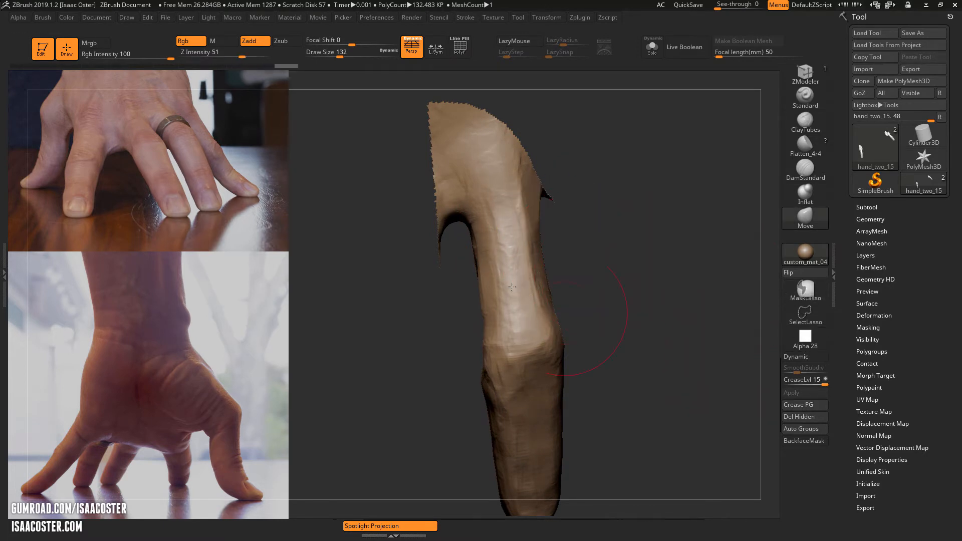
{"action": "mouse_move", "coordinate": [574, 290]}
{"action": "left_mouse_down", "text": "ctrl"}
{"action": "mouse_move", "coordinate": [555, 234]}
{"action": "mouse_move", "coordinate": [487, 179]}
{"action": "mouse_move", "coordinate": [460, 302]}
{"action": "mouse_move", "coordinate": [610, 348]}
{"action": "mouse_move", "coordinate": [648, 328]}
{"action": "left_mouse_up", "text": "ctrl"}
{"action": "left_click", "coordinate": [658, 394], "text": "ctrl+shift"}
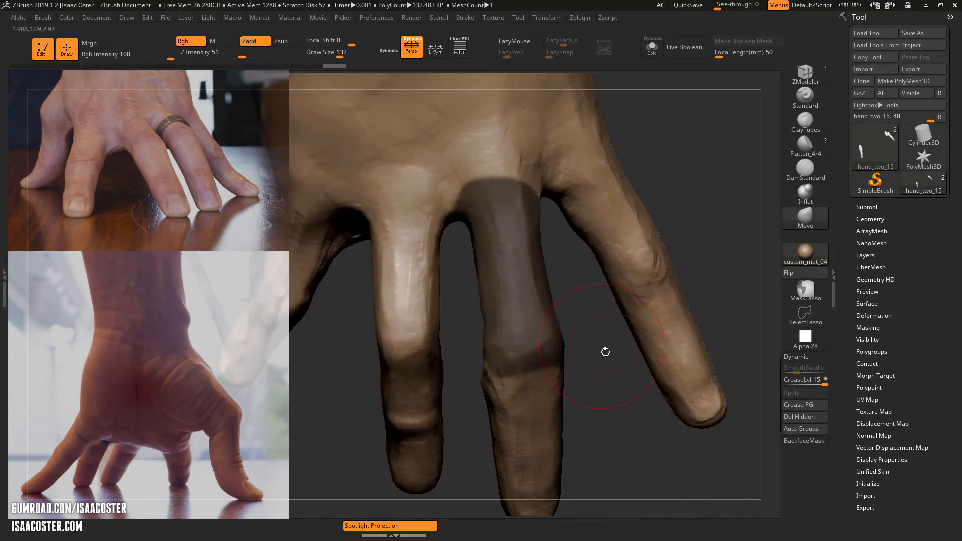
{"action": "left_click", "coordinate": [605, 352], "text": "ctrl"}
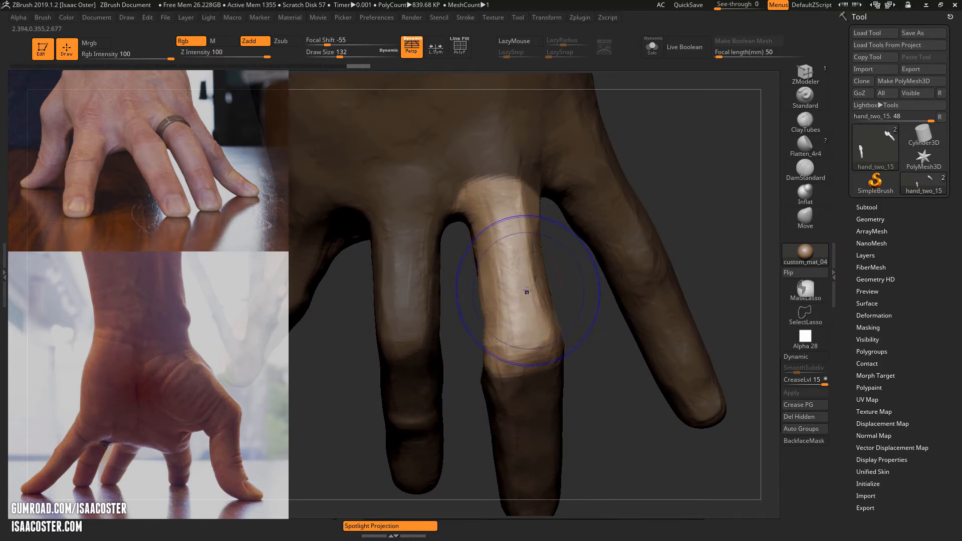
Drop the hand two subdivision levels and soften the mask's edge around the middle finger's base segment
{"action": "key", "text": "shift+d"}
{"action": "key", "text": "shift+d"}
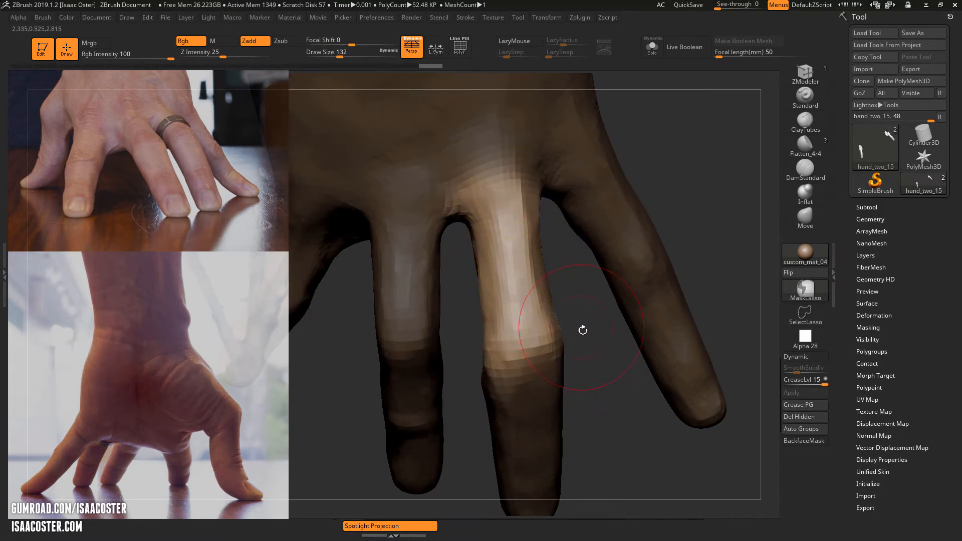
{"action": "left_click", "coordinate": [593, 372], "text": "ctrl"}
{"action": "left_click", "coordinate": [522, 286], "text": "ctrl"}
{"action": "left_click", "coordinate": [605, 362], "text": "ctrl"}
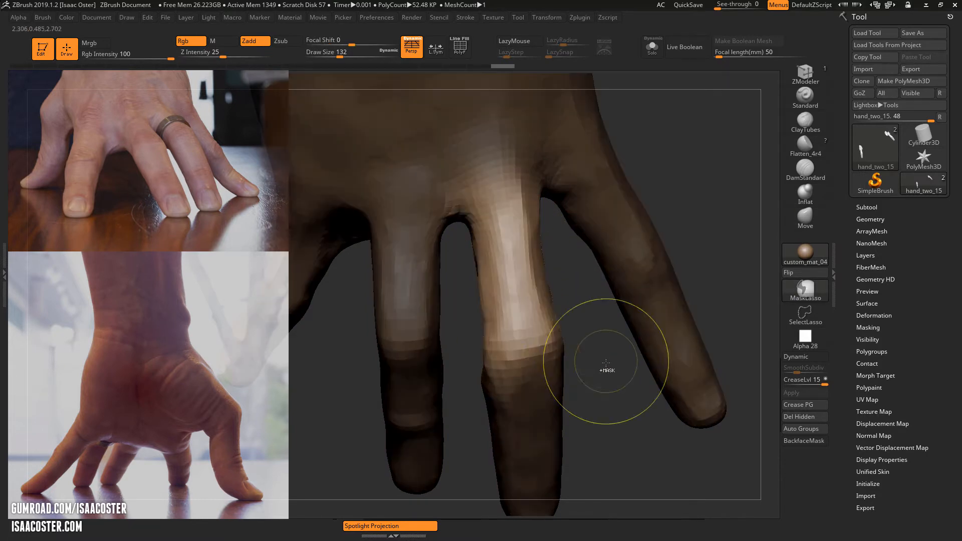
Widen the unmasked base segment of the middle finger with the Move brush at draw size 182
{"action": "key", "text": "b"}
{"action": "key", "text": "m"}
{"action": "key", "text": "v"}
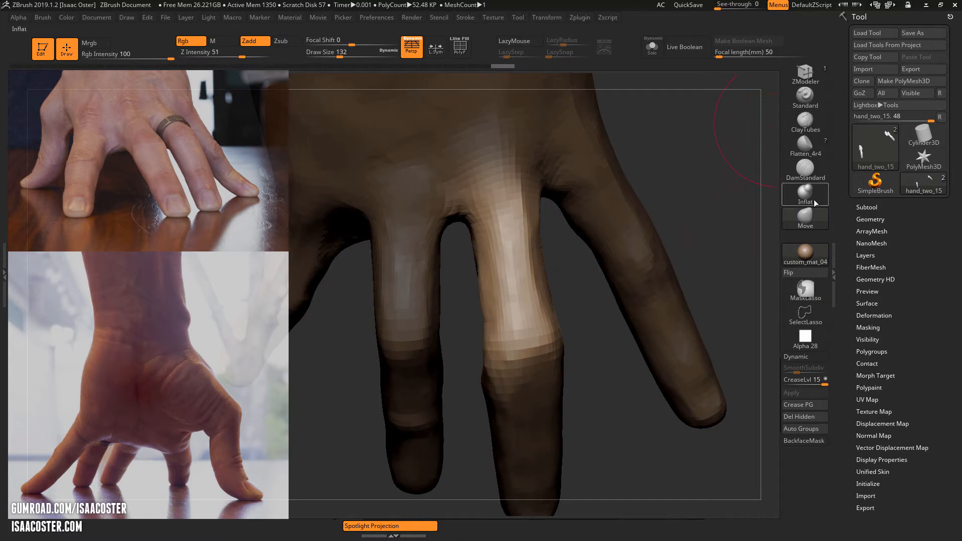
{"action": "key", "text": "s"}
{"action": "mouse_move", "coordinate": [493, 265]}
{"action": "left_mouse_down"}
{"action": "mouse_move", "coordinate": [536, 253]}
{"action": "mouse_move", "coordinate": [556, 265]}
{"action": "left_mouse_up"}
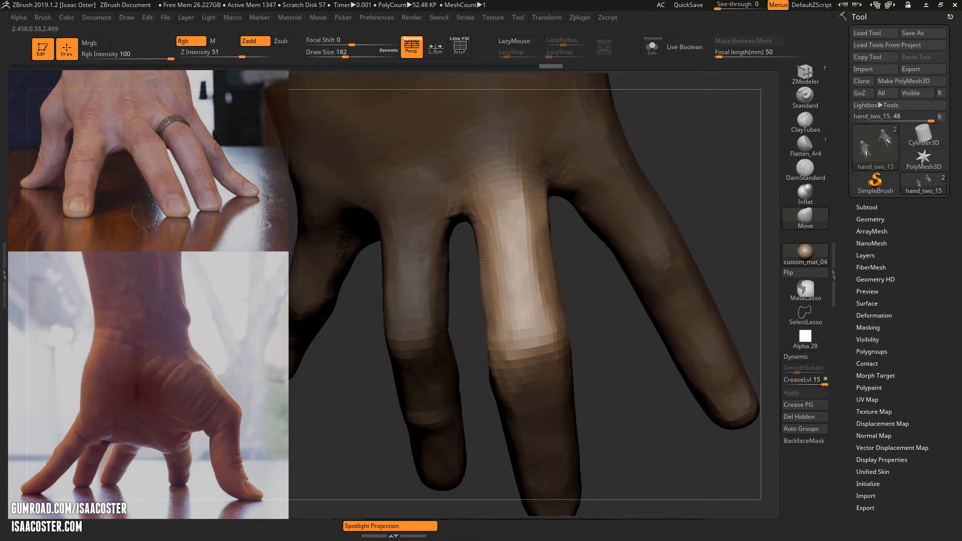
Isolate the middle finger from the rest of the low-resolution hand with a lasso selection
{"action": "mouse_move", "coordinate": [576, 263]}
{"action": "left_mouse_down"}
{"action": "mouse_move", "coordinate": [679, 288]}
{"action": "mouse_move", "coordinate": [642, 374]}
{"action": "mouse_move", "coordinate": [596, 356]}
{"action": "mouse_move", "coordinate": [531, 493]}
{"action": "mouse_move", "coordinate": [483, 384]}
{"action": "mouse_move", "coordinate": [475, 313]}
{"action": "left_mouse_up"}
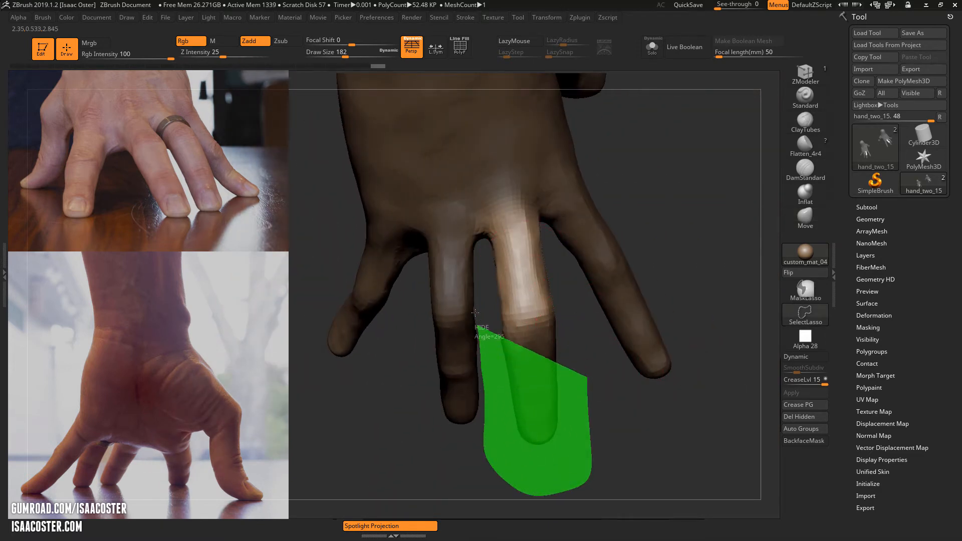
{"action": "mouse_move", "coordinate": [469, 242]}
{"action": "left_mouse_down", "text": "ctrl+shift"}
{"action": "mouse_move", "coordinate": [460, 190]}
{"action": "mouse_move", "coordinate": [559, 240]}
{"action": "mouse_move", "coordinate": [571, 311]}
{"action": "left_mouse_up", "text": "ctrl+shift"}
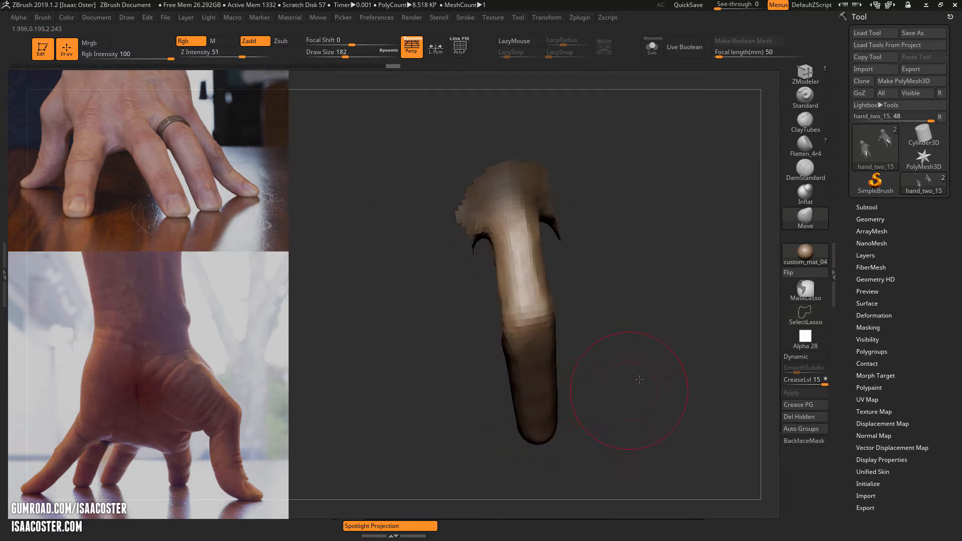
{"action": "mouse_move", "coordinate": [627, 386]}
{"action": "left_mouse_down"}
{"action": "mouse_move", "coordinate": [677, 392]}
{"action": "mouse_move", "coordinate": [686, 426]}
{"action": "left_mouse_up"}
{"action": "mouse_move", "coordinate": [633, 295]}
{"action": "left_mouse_down"}
{"action": "mouse_move", "coordinate": [678, 271]}
{"action": "mouse_move", "coordinate": [671, 280]}
{"action": "left_mouse_up"}
Replace the mask on the isolated finger with a new one meeting at the middle joint, and soften its edge
{"action": "mouse_move", "coordinate": [627, 173]}
{"action": "left_mouse_down", "text": "ctrl"}
{"action": "mouse_move", "coordinate": [517, 75]}
{"action": "mouse_move", "coordinate": [535, 205]}
{"action": "mouse_move", "coordinate": [570, 284]}
{"action": "mouse_move", "coordinate": [538, 497]}
{"action": "mouse_move", "coordinate": [660, 487]}
{"action": "left_mouse_up", "text": "ctrl"}
{"action": "mouse_move", "coordinate": [539, 103]}
{"action": "left_mouse_down", "text": "ctrl"}
{"action": "mouse_move", "coordinate": [476, 160]}
{"action": "mouse_move", "coordinate": [626, 391]}
{"action": "mouse_move", "coordinate": [644, 381]}
{"action": "left_mouse_up", "text": "ctrl"}
{"action": "left_click", "coordinate": [565, 307], "text": "ctrl"}
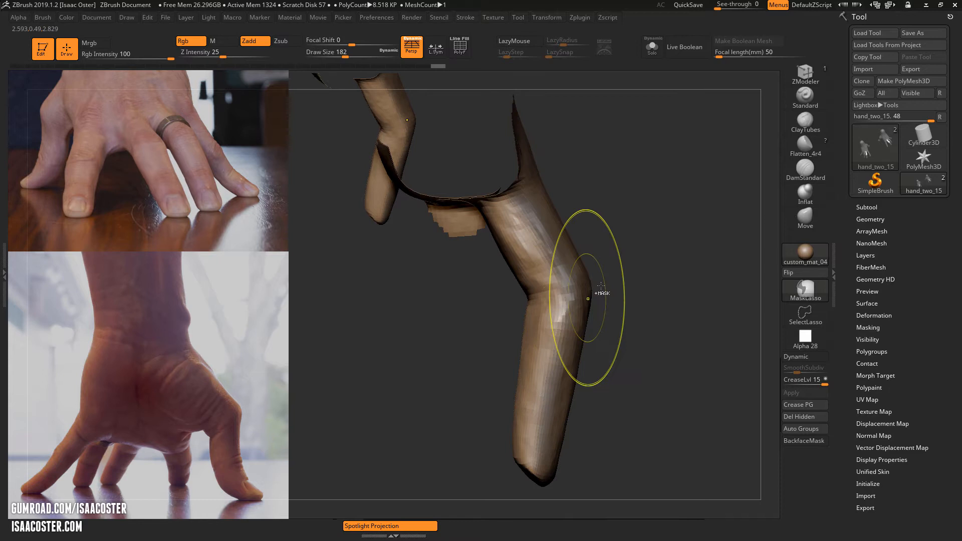
{"action": "left_click", "coordinate": [636, 311], "text": "ctrl"}
{"action": "left_click", "coordinate": [556, 302], "text": "ctrl"}
Pull out the finger's palm side around and beyond the middle joint with the Move brush, reducing its draw size to 128
{"action": "left_click_drag", "start_coordinate": [639, 328], "coordinate": [645, 325]}
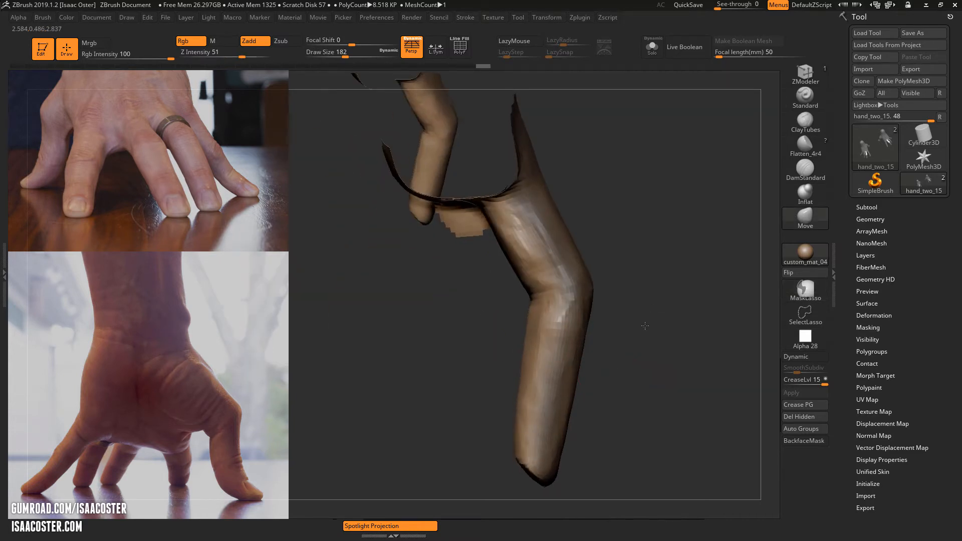
{"action": "mouse_move", "coordinate": [476, 286]}
{"action": "left_mouse_down"}
{"action": "mouse_move", "coordinate": [374, 284]}
{"action": "mouse_move", "coordinate": [421, 335]}
{"action": "mouse_move", "coordinate": [448, 244]}
{"action": "mouse_move", "coordinate": [253, 163]}
{"action": "left_mouse_up"}
{"action": "left_click_drag", "start_coordinate": [609, 273], "coordinate": [653, 171]}
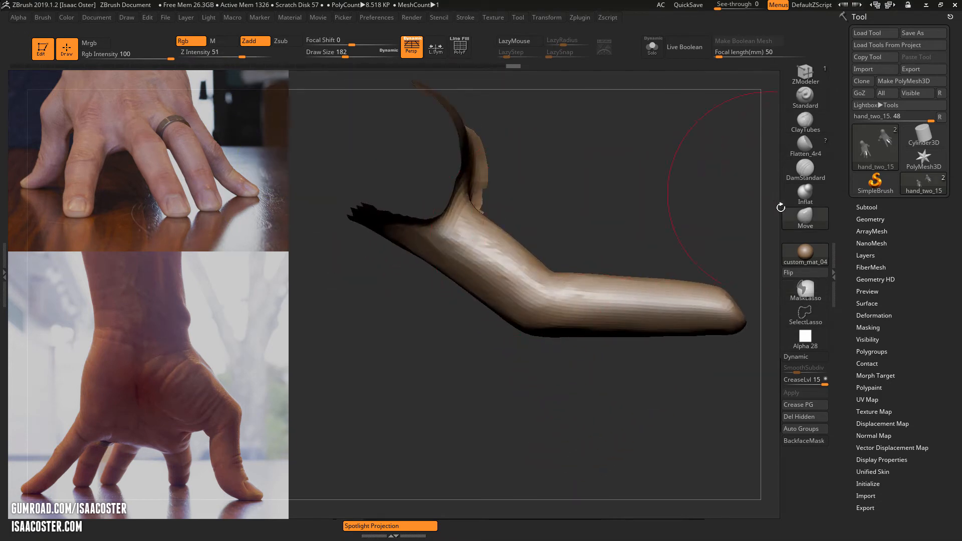
{"action": "left_click_drag", "start_coordinate": [513, 243], "coordinate": [517, 237]}
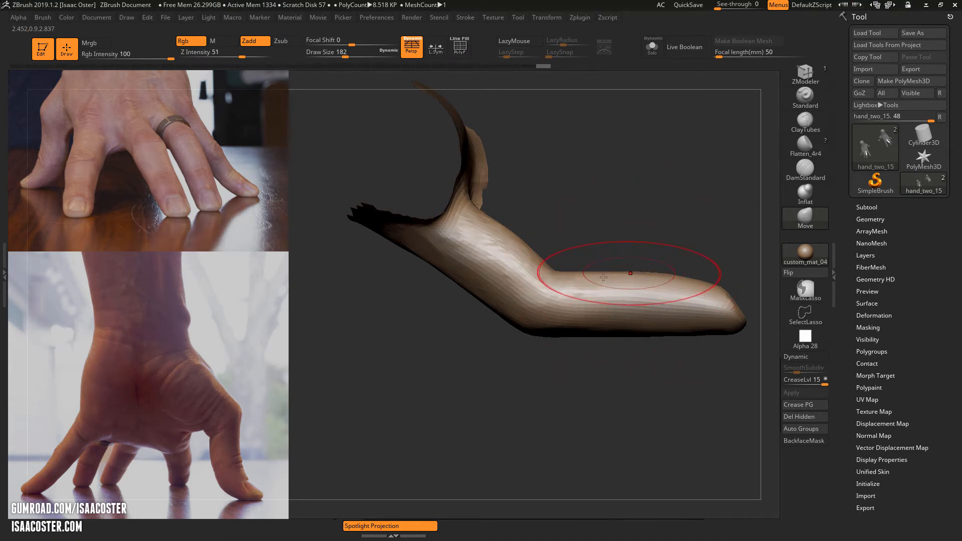
{"action": "left_click_drag", "start_coordinate": [557, 274], "coordinate": [561, 264]}
{"action": "key", "text": "s"}
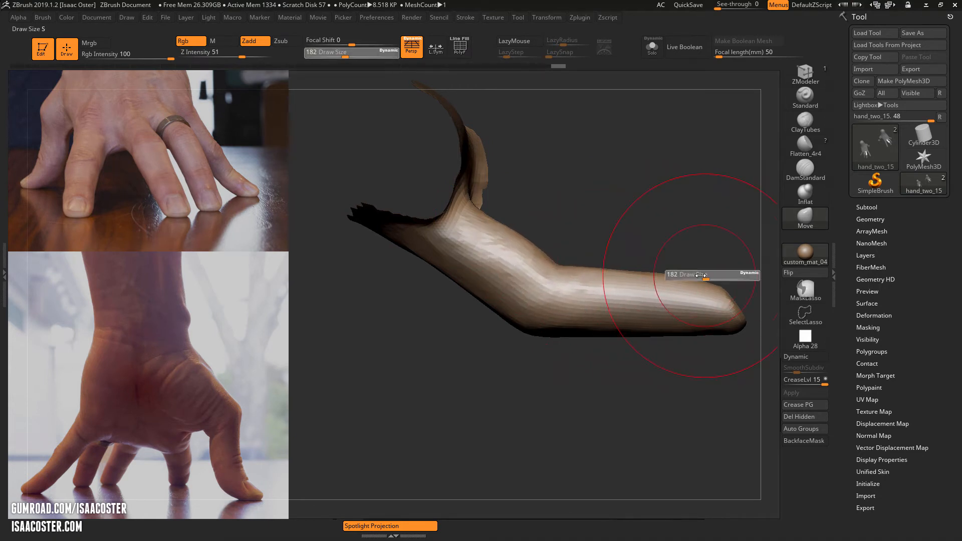
{"action": "left_click_drag", "start_coordinate": [701, 276], "coordinate": [648, 269]}
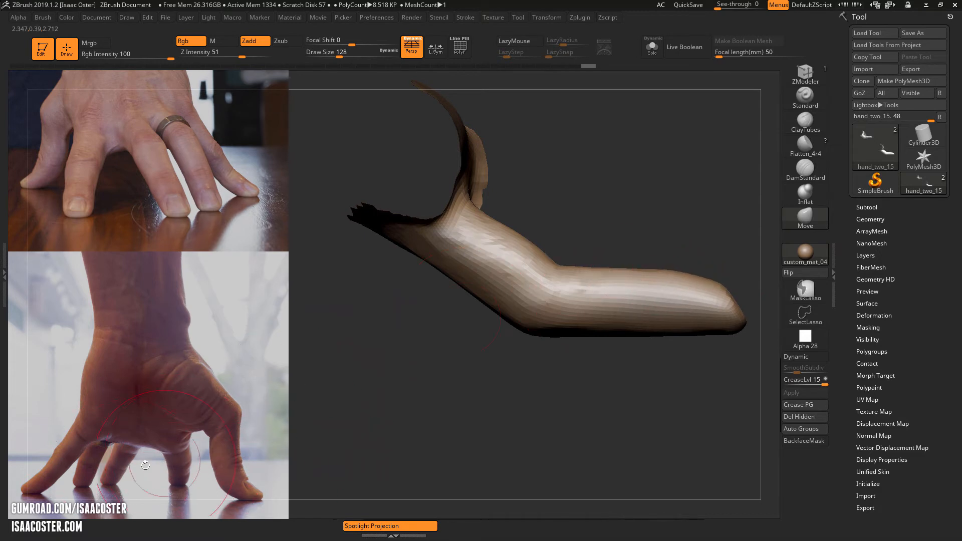
Choose the DamStandard brush at draw size 65 and raise the isolated finger two subdivision levels for crease work
{"action": "left_click_drag", "start_coordinate": [580, 412], "coordinate": [441, 430]}
{"action": "left_click_drag", "start_coordinate": [483, 404], "coordinate": [655, 427]}
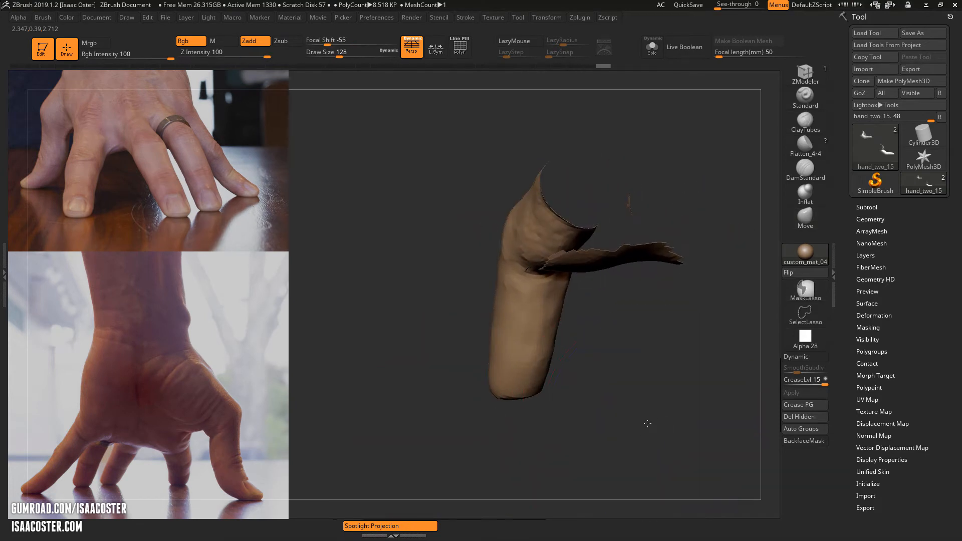
{"action": "mouse_move", "coordinate": [621, 379]}
{"action": "left_mouse_down"}
{"action": "mouse_move", "coordinate": [591, 469]}
{"action": "mouse_move", "coordinate": [634, 378]}
{"action": "mouse_move", "coordinate": [726, 399]}
{"action": "mouse_move", "coordinate": [632, 370]}
{"action": "mouse_move", "coordinate": [551, 367]}
{"action": "mouse_move", "coordinate": [575, 393]}
{"action": "left_mouse_up"}
{"action": "key", "text": "s"}
{"action": "left_click", "coordinate": [805, 170]}
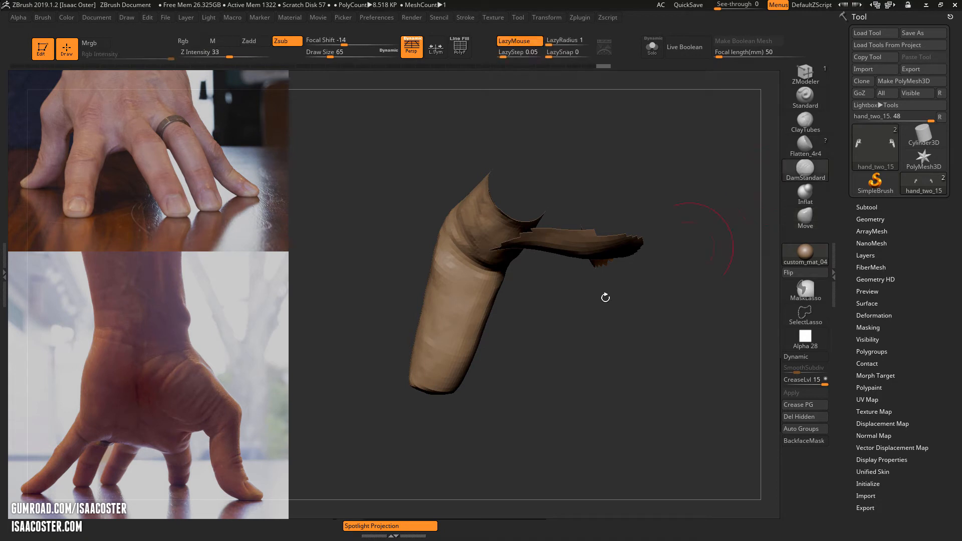
{"action": "key", "text": "ctrl+d"}
{"action": "key", "text": "ctrl+d"}
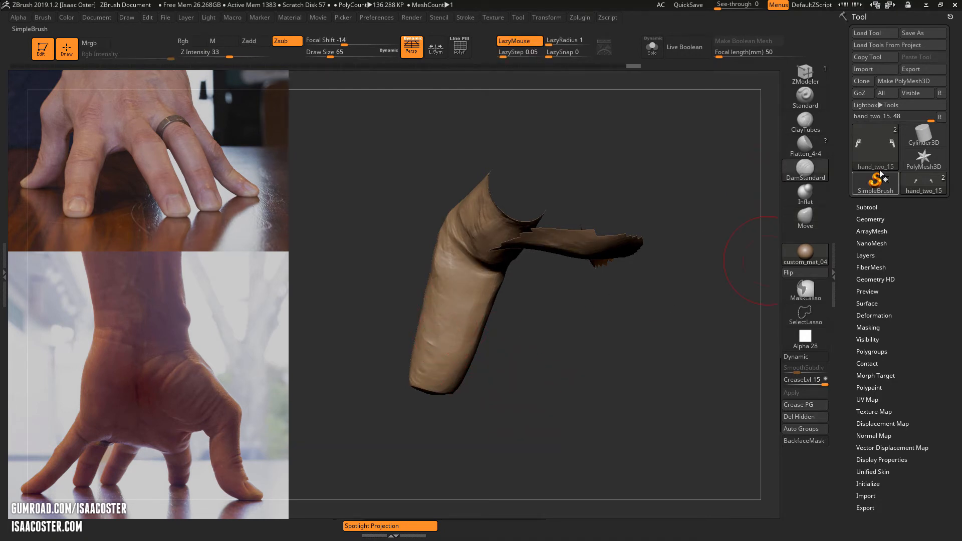
Open the Geometry settings of the hand model so its subdivision controls are at hand
{"action": "left_click", "coordinate": [867, 207]}
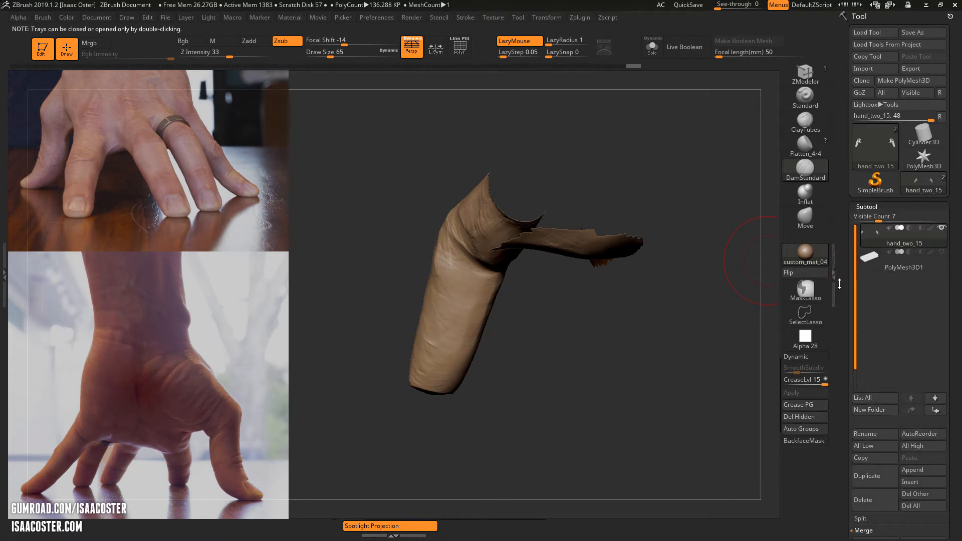
{"action": "scroll", "coordinate": [858, 181], "scroll_direction": "down", "scroll_amount": 2}
{"action": "left_click", "coordinate": [867, 150]}
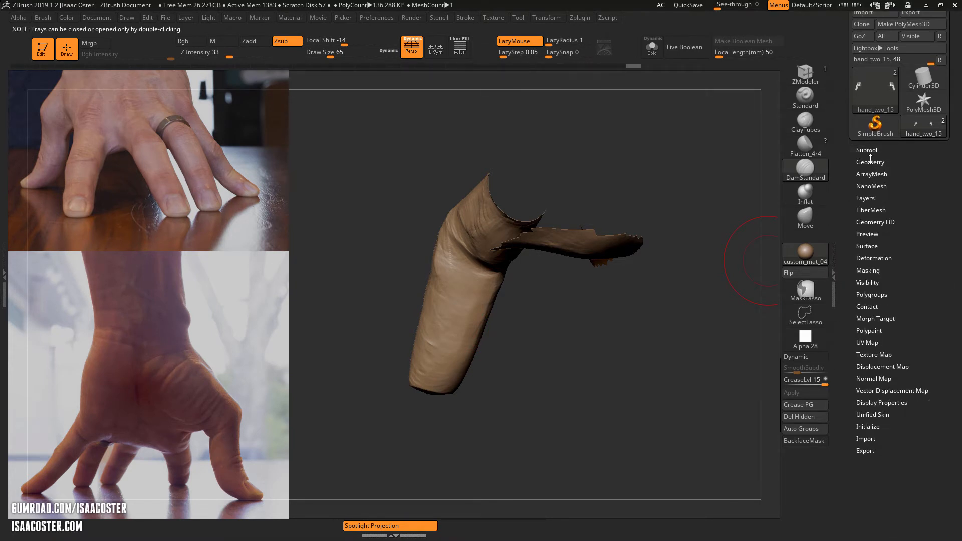
{"action": "left_click", "coordinate": [873, 161]}
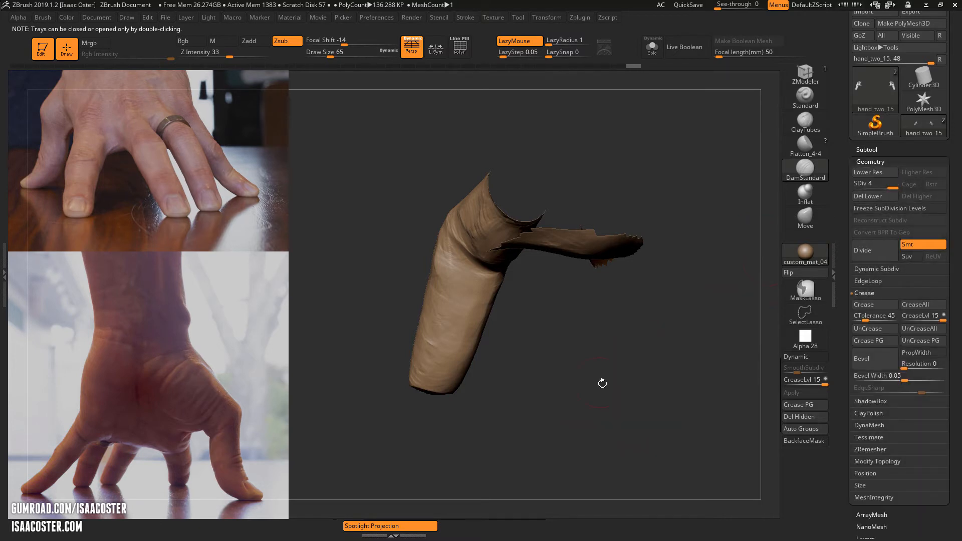
Nudge the palm-side fold at the finger's middle joint with the Move brush, reducing its draw size to 59
{"action": "left_click_drag", "start_coordinate": [603, 384], "coordinate": [586, 371]}
{"action": "mouse_move", "coordinate": [529, 340]}
{"action": "left_mouse_down"}
{"action": "mouse_move", "coordinate": [537, 353]}
{"action": "mouse_move", "coordinate": [679, 359]}
{"action": "mouse_move", "coordinate": [531, 353]}
{"action": "mouse_move", "coordinate": [430, 303]}
{"action": "left_mouse_up"}
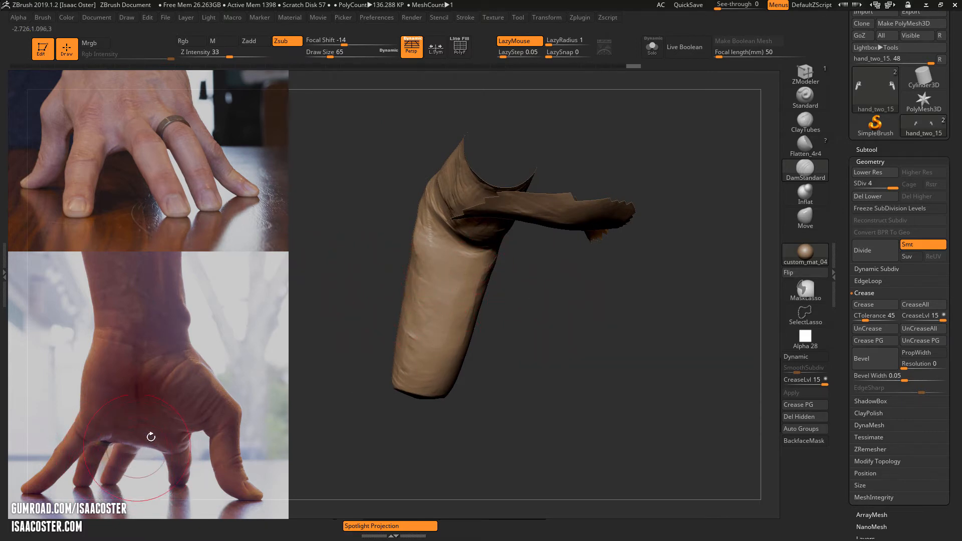
{"action": "mouse_move", "coordinate": [150, 440]}
{"action": "left_mouse_down"}
{"action": "mouse_move", "coordinate": [555, 305]}
{"action": "mouse_move", "coordinate": [483, 253]}
{"action": "left_mouse_up"}
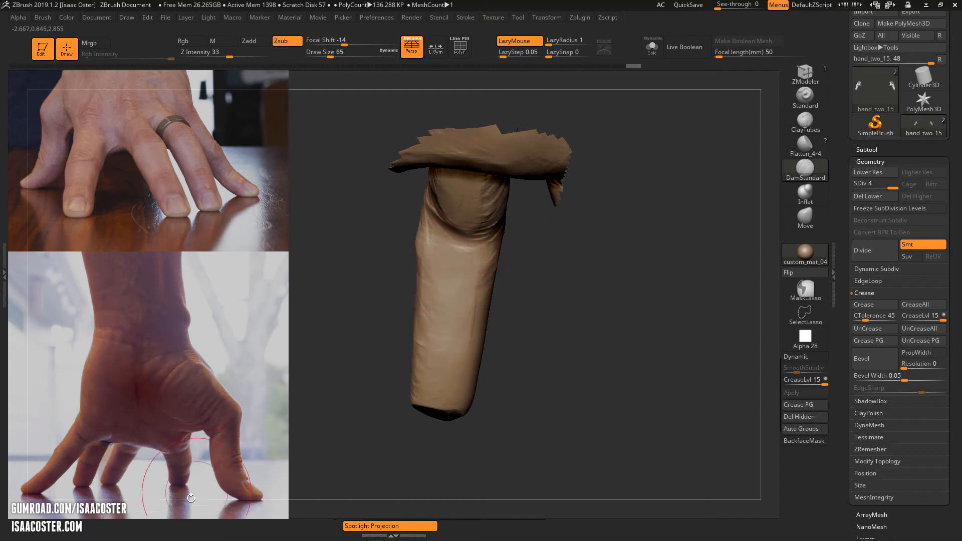
{"action": "left_click", "coordinate": [794, 213]}
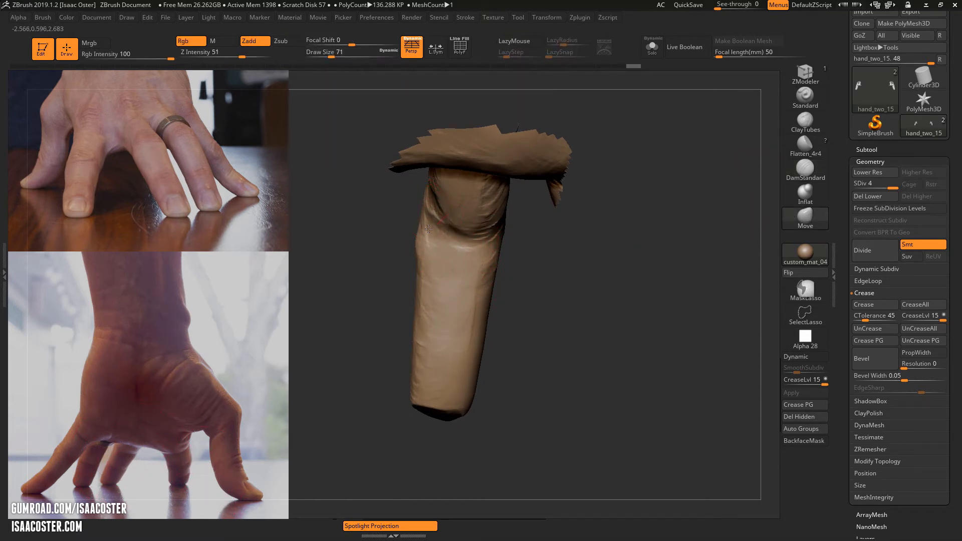
{"action": "left_click_drag", "start_coordinate": [462, 228], "coordinate": [462, 226]}
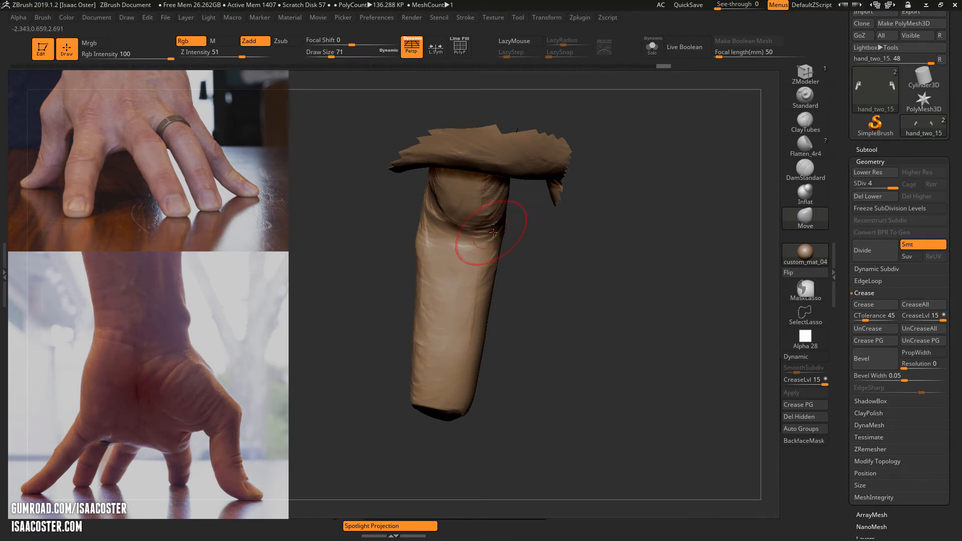
{"action": "key", "text": "bracketleft"}
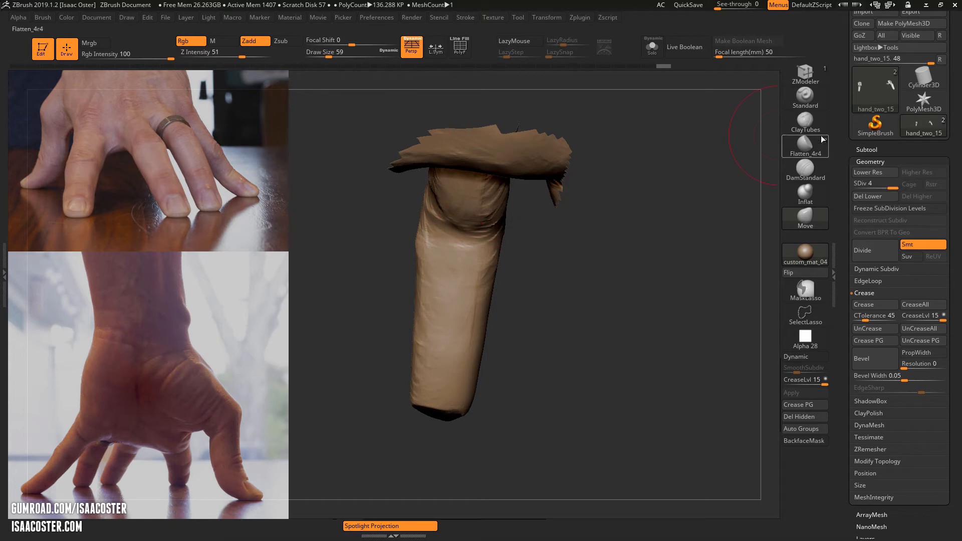
Turn off Spotlight Projection and set the DamStandard brush to draw size 44, Z intensity 14 and LazyRadius 17
{"action": "left_click", "coordinate": [805, 169]}
{"action": "key", "text": "bracketleft"}
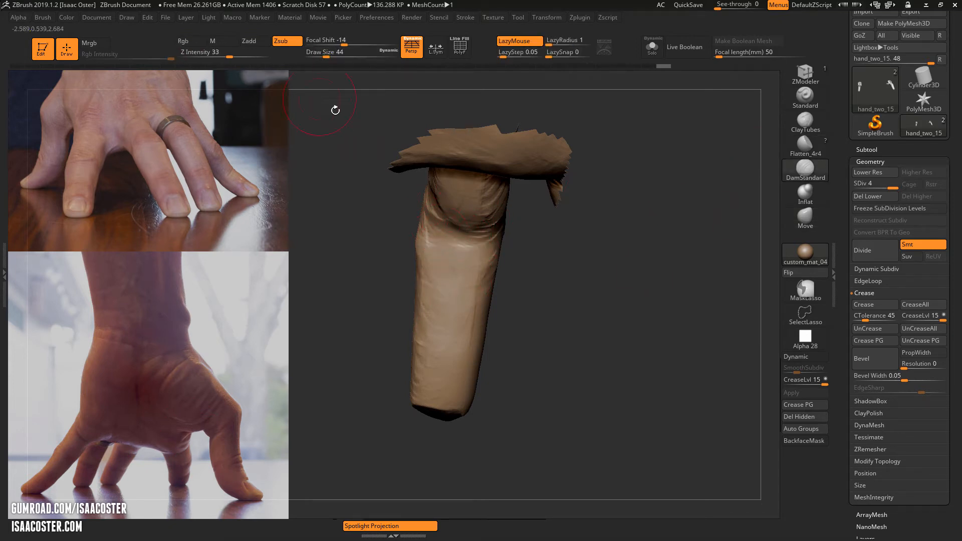
{"action": "key", "text": "shift+z"}
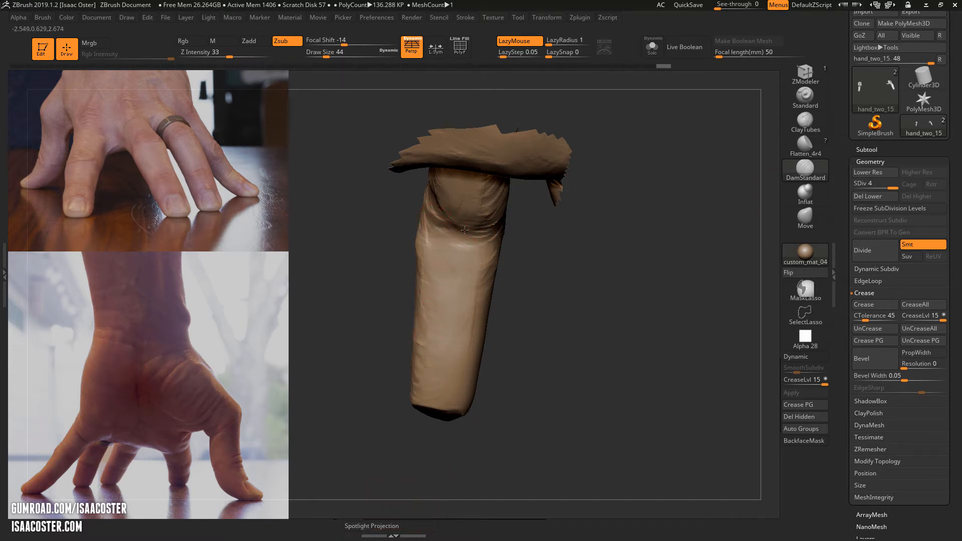
{"action": "left_click_drag", "start_coordinate": [231, 56], "coordinate": [213, 57]}
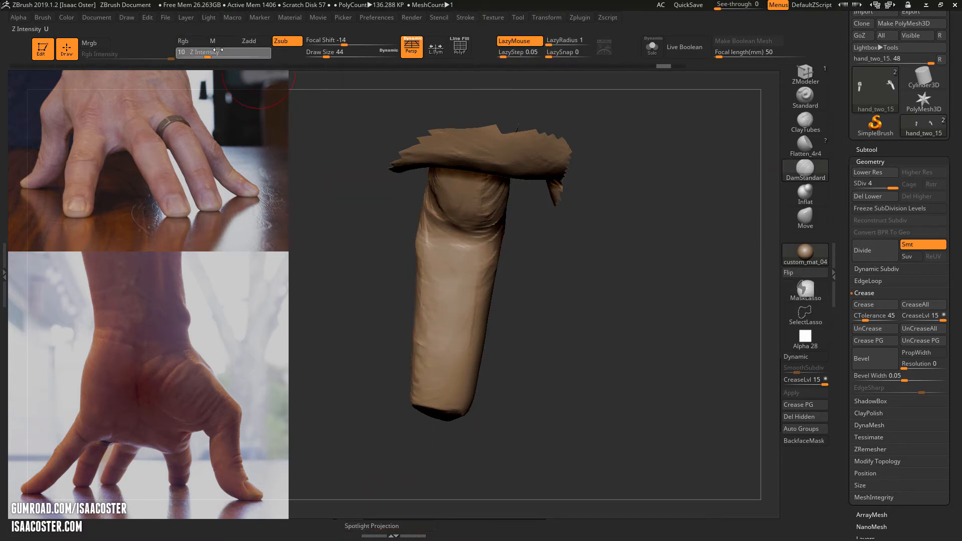
{"action": "left_click_drag", "start_coordinate": [551, 40], "coordinate": [560, 39]}
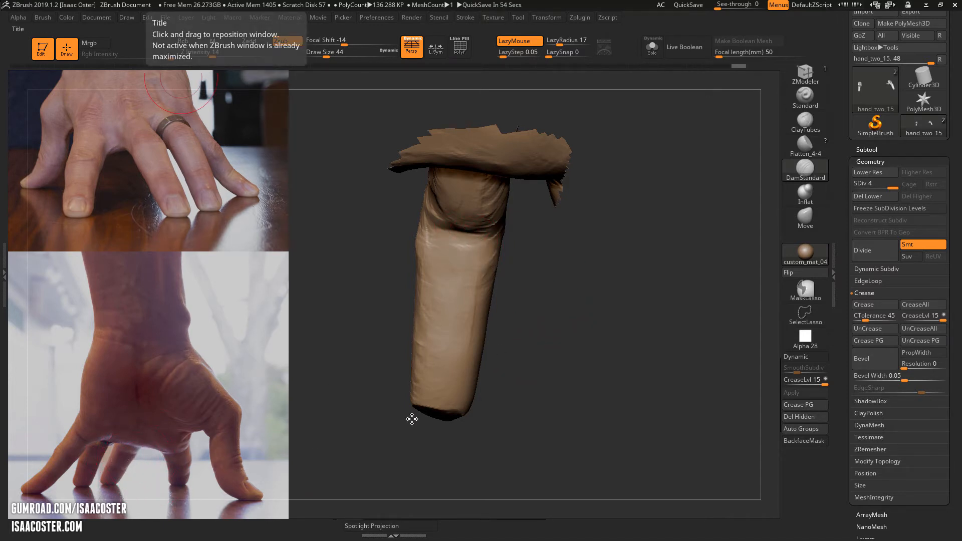
Carve a crease across the palm side of the finger at its end joint with the DamStandard brush
{"action": "left_click_drag", "start_coordinate": [412, 420], "coordinate": [415, 346]}
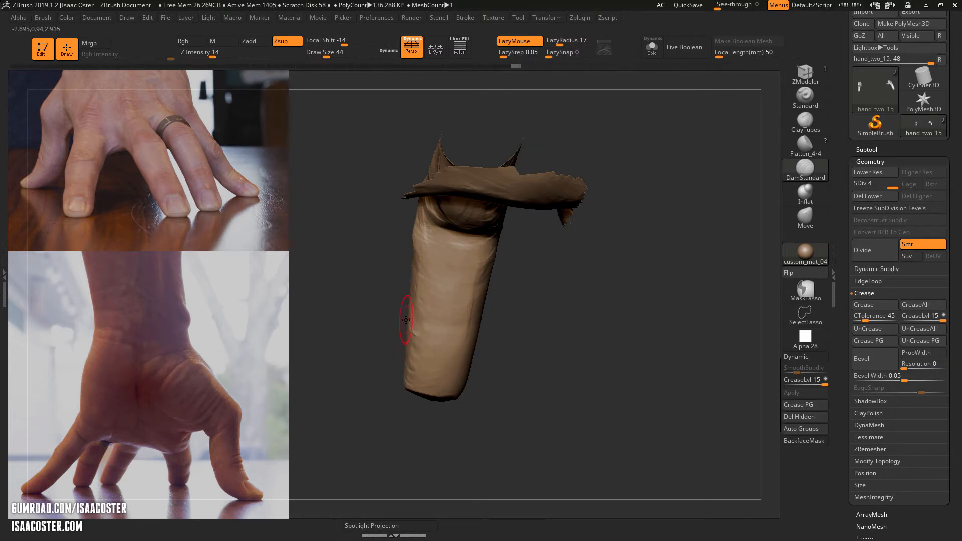
{"action": "mouse_move", "coordinate": [400, 316]}
{"action": "left_mouse_down"}
{"action": "mouse_move", "coordinate": [501, 321]}
{"action": "mouse_move", "coordinate": [427, 318]}
{"action": "left_mouse_up"}
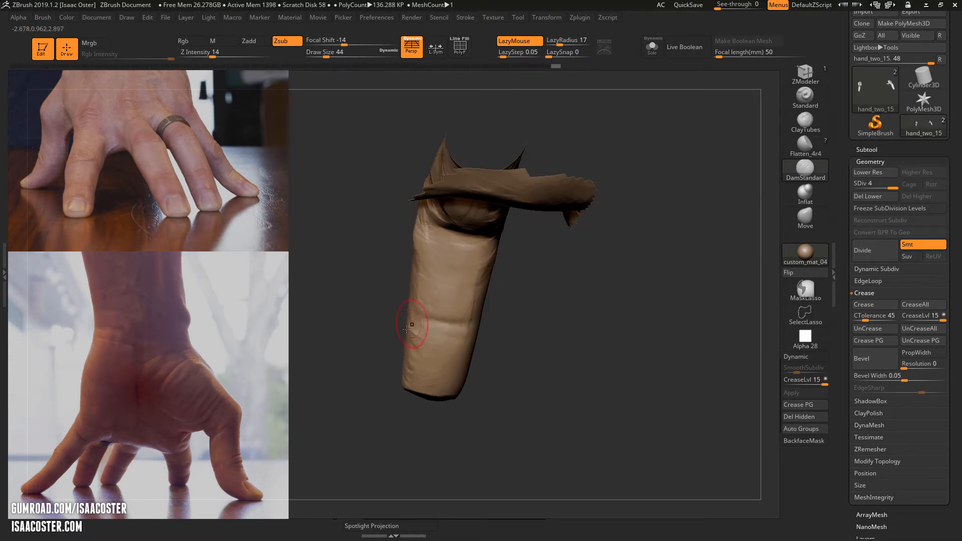
{"action": "left_click_drag", "start_coordinate": [470, 298], "coordinate": [416, 308]}
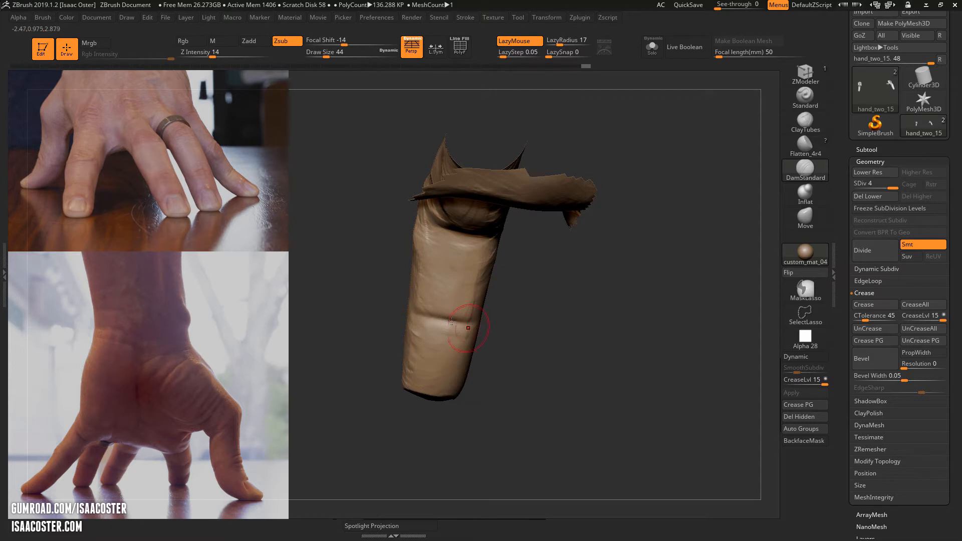
{"action": "left_click_drag", "start_coordinate": [452, 322], "coordinate": [420, 317]}
{"action": "left_click_drag", "start_coordinate": [507, 326], "coordinate": [486, 324]}
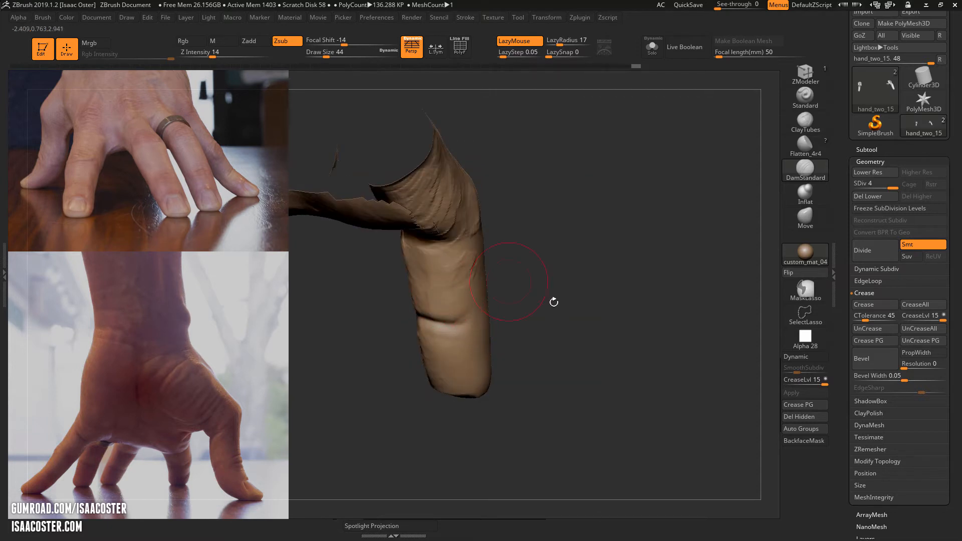
Switch to the ClayTubes brush for building up the finger
{"action": "left_click_drag", "start_coordinate": [594, 312], "coordinate": [606, 279]}
{"action": "left_click_drag", "start_coordinate": [596, 341], "coordinate": [772, 160]}
{"action": "left_click", "coordinate": [800, 118]}
{"action": "left_click_drag", "start_coordinate": [625, 254], "coordinate": [648, 240]}
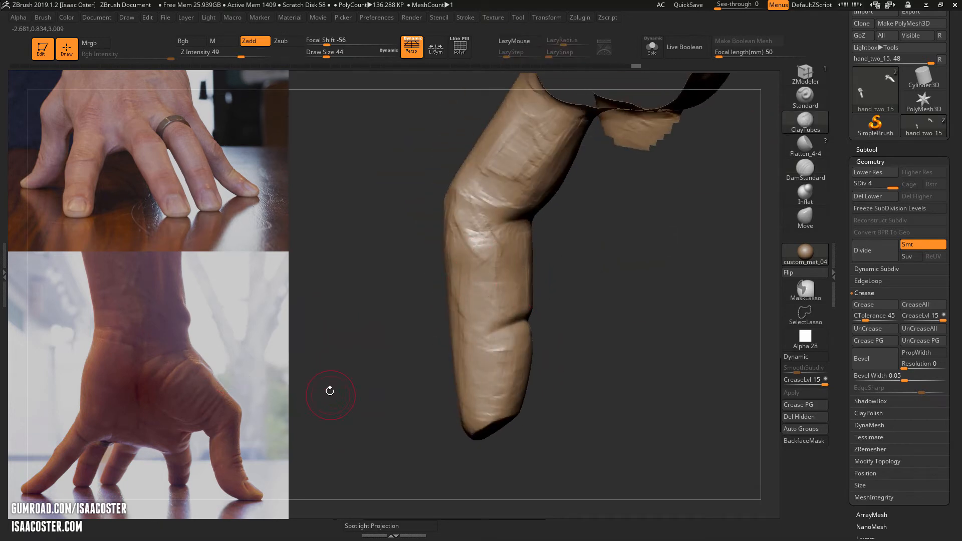
Mirror the Spotlight reference photos horizontally, fit the side-view hand photo beside the finger, and leave Spotlight editing
{"action": "key", "text": "z"}
{"action": "left_click_drag", "start_coordinate": [448, 408], "coordinate": [758, 195]}
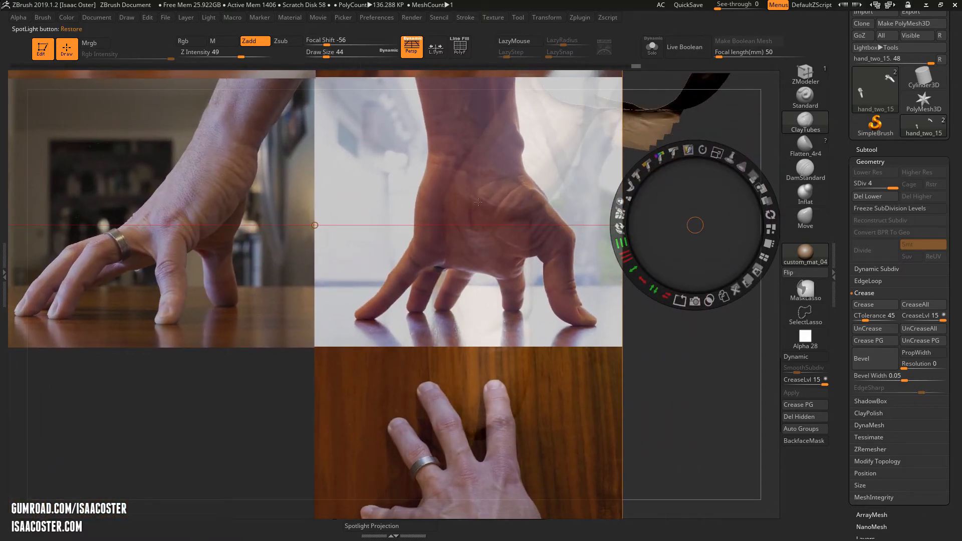
{"action": "left_click", "coordinate": [667, 298]}
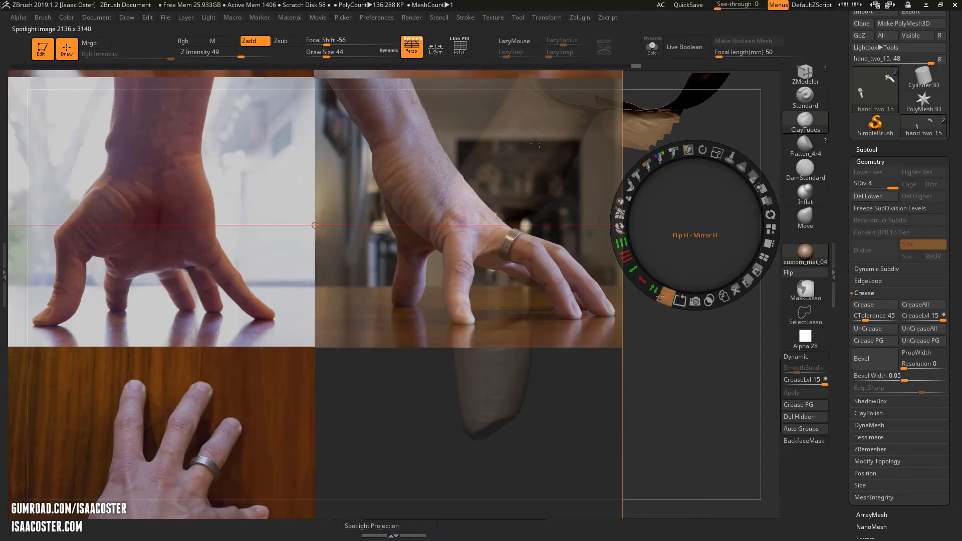
{"action": "left_click_drag", "start_coordinate": [690, 184], "coordinate": [415, 168]}
{"action": "left_click_drag", "start_coordinate": [388, 224], "coordinate": [425, 226]}
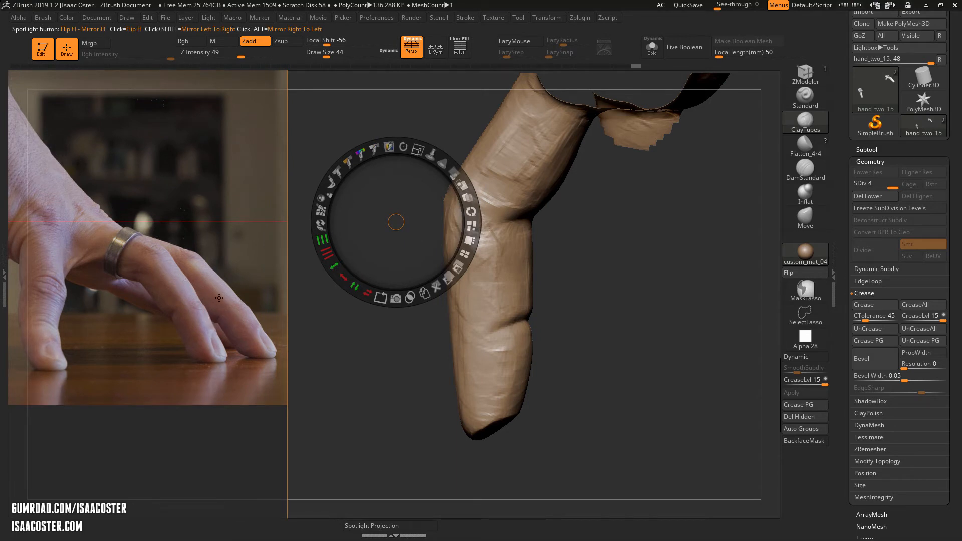
{"action": "key", "text": "shift+z"}
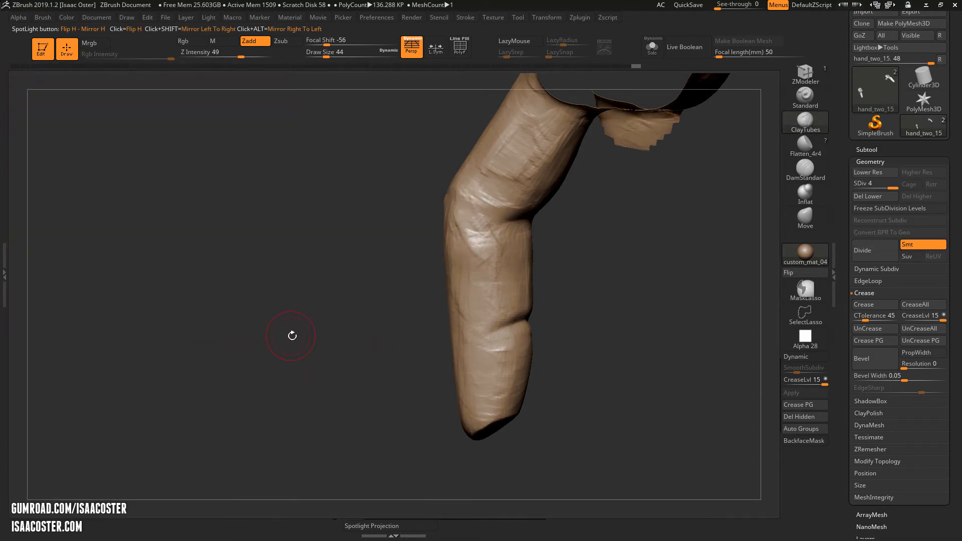
{"action": "key", "text": "shift+z"}
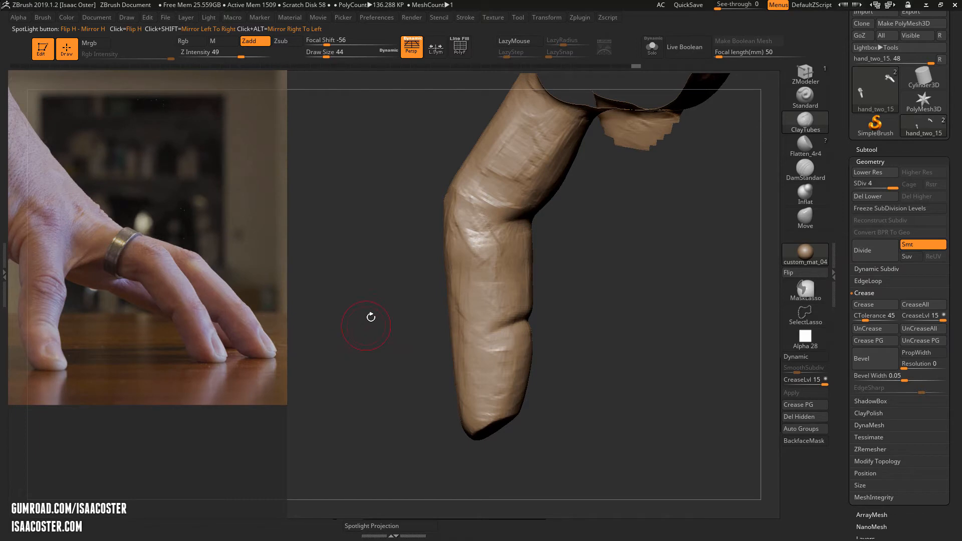
{"action": "key", "text": "z"}
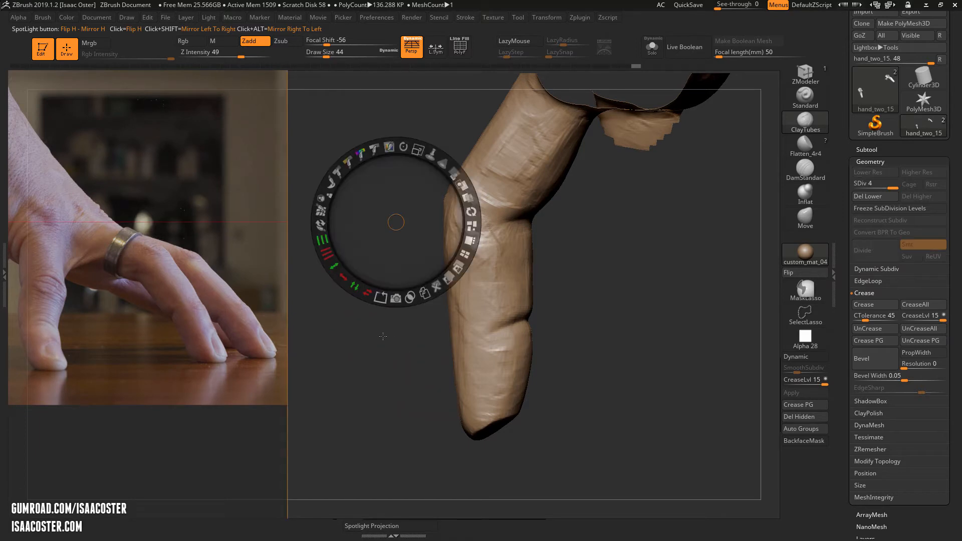
{"action": "left_click", "coordinate": [409, 383]}
{"action": "key", "text": "z"}
Pull out the underside of the fingertip with the Move brush at draw size 116 to fill out its pad
{"action": "left_click_drag", "start_coordinate": [404, 356], "coordinate": [491, 356]}
{"action": "left_click", "coordinate": [492, 356], "text": "ctrl+shift"}
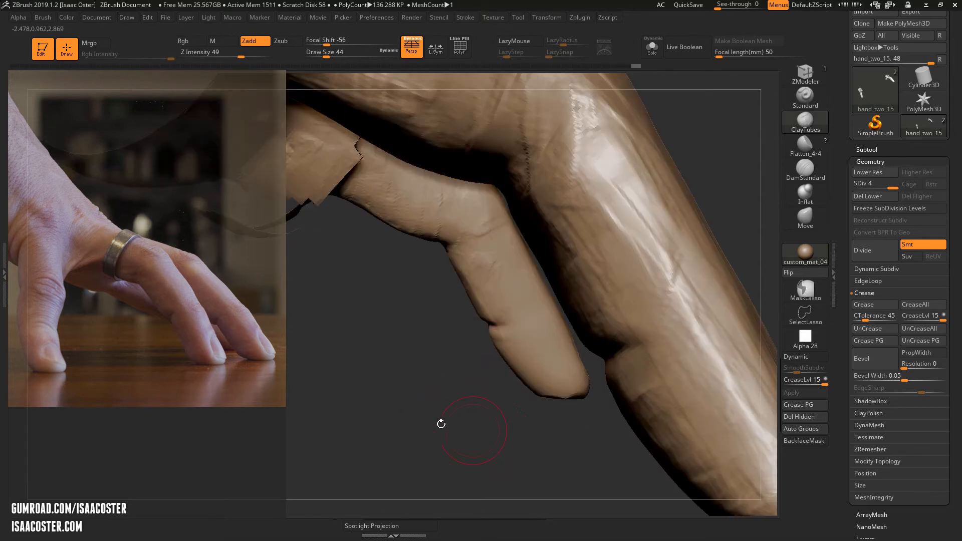
{"action": "mouse_move", "coordinate": [440, 423]}
{"action": "left_mouse_down"}
{"action": "mouse_move", "coordinate": [351, 399]}
{"action": "mouse_move", "coordinate": [373, 388]}
{"action": "left_mouse_up"}
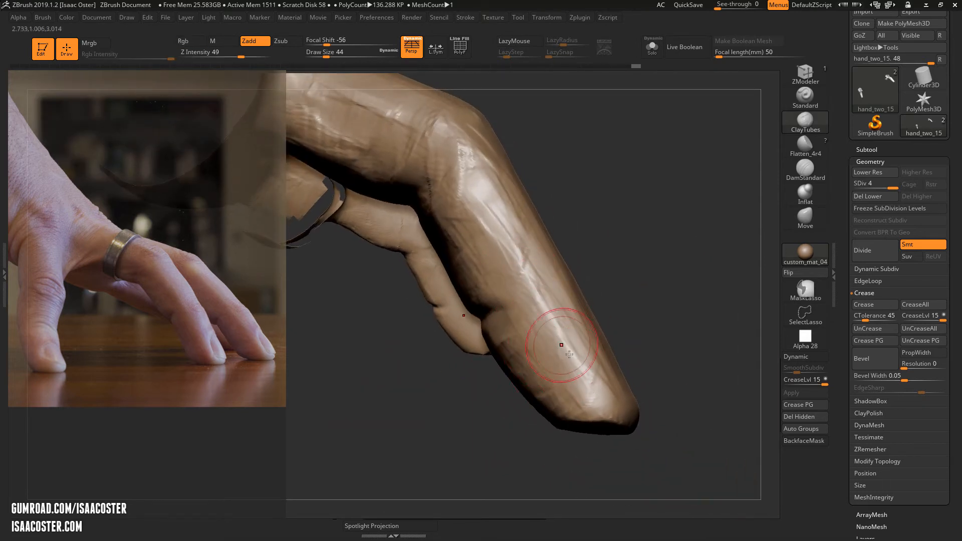
{"action": "mouse_move", "coordinate": [605, 301]}
{"action": "left_mouse_down"}
{"action": "mouse_move", "coordinate": [566, 306]}
{"action": "mouse_move", "coordinate": [600, 302]}
{"action": "mouse_move", "coordinate": [598, 221]}
{"action": "left_mouse_up"}
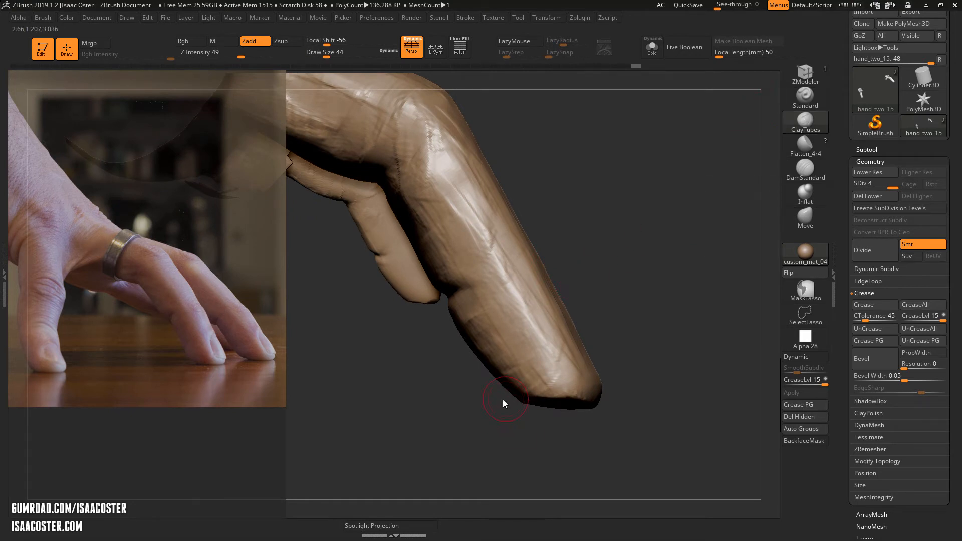
{"action": "key", "text": "s"}
{"action": "mouse_move", "coordinate": [507, 374]}
{"action": "left_mouse_down"}
{"action": "mouse_move", "coordinate": [516, 393]}
{"action": "mouse_move", "coordinate": [539, 386]}
{"action": "mouse_move", "coordinate": [522, 359]}
{"action": "left_mouse_up"}
{"action": "key", "text": "ctrl+z"}
{"action": "left_click", "coordinate": [806, 215]}
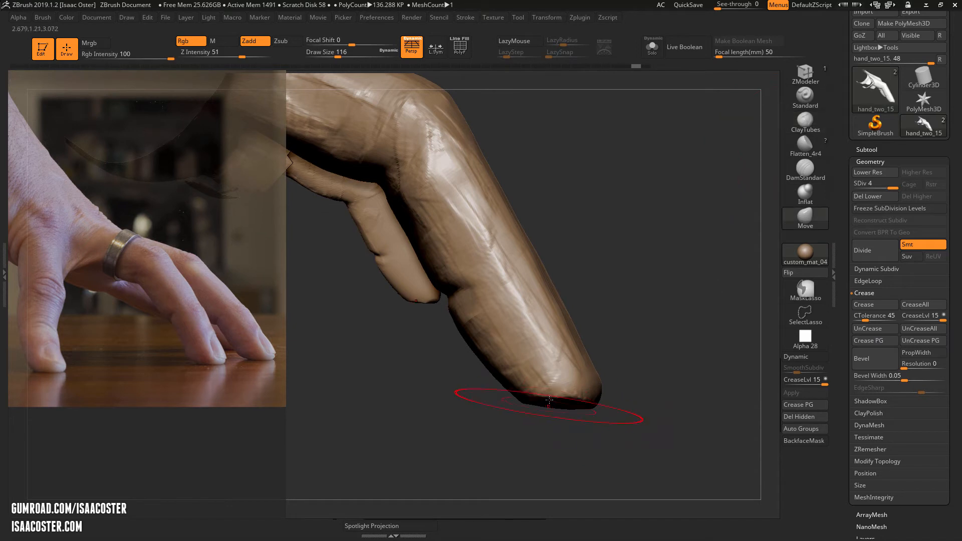
{"action": "left_click_drag", "start_coordinate": [518, 401], "coordinate": [479, 412]}
{"action": "key", "text": "s"}
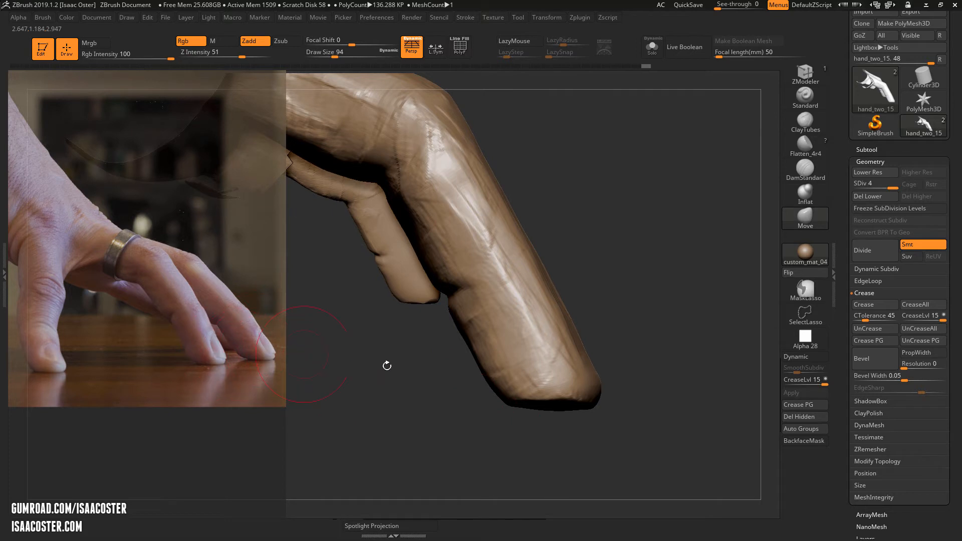
Extend the end of the fingertip outward and nudge the back of the finger inward with the Move brush
{"action": "key", "text": "s"}
{"action": "left_click_drag", "start_coordinate": [599, 388], "coordinate": [610, 380]}
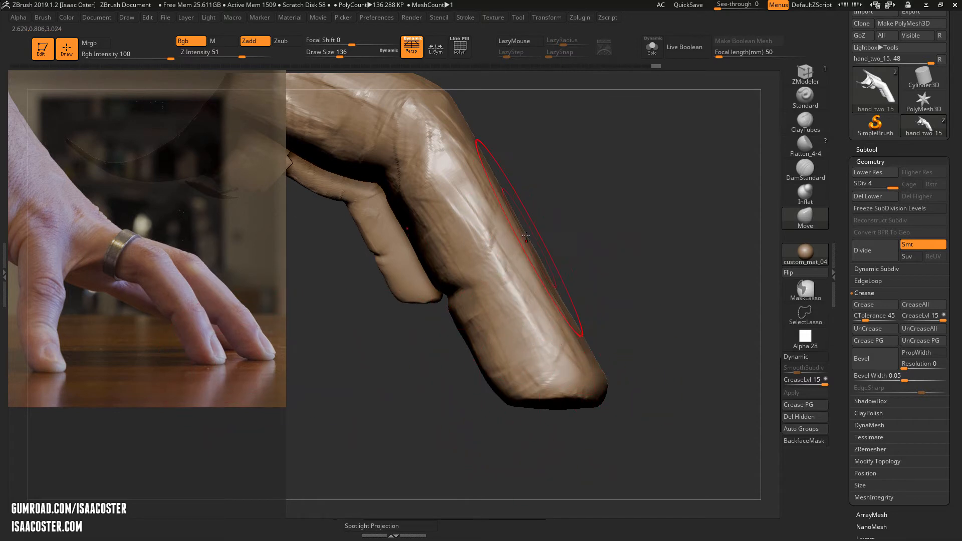
{"action": "key", "text": "s"}
{"action": "left_click_drag", "start_coordinate": [543, 248], "coordinate": [531, 248]}
{"action": "key", "text": "s"}
Build up the back and sides of the finger's end joint using the ClayTubes brush at draw size 71
{"action": "left_click", "coordinate": [820, 133]}
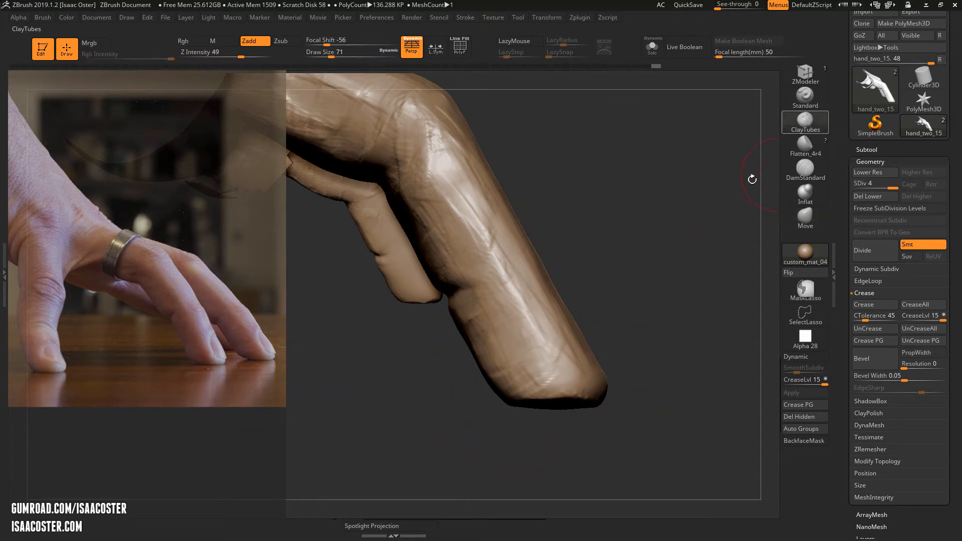
{"action": "mouse_move", "coordinate": [752, 178]}
{"action": "left_mouse_down"}
{"action": "mouse_move", "coordinate": [686, 244]}
{"action": "mouse_move", "coordinate": [670, 247]}
{"action": "left_mouse_up"}
{"action": "left_click_drag", "start_coordinate": [593, 254], "coordinate": [517, 280]}
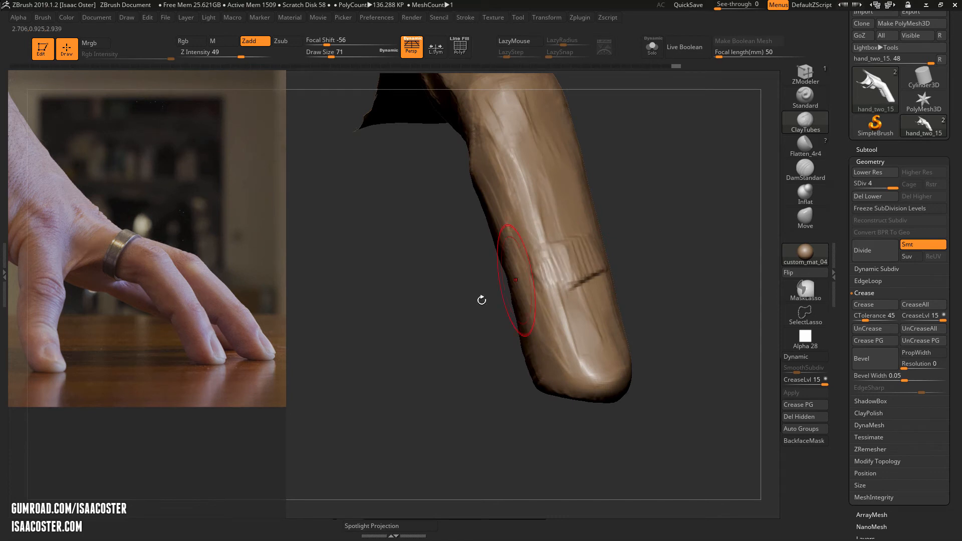
{"action": "left_click_drag", "start_coordinate": [555, 247], "coordinate": [569, 275]}
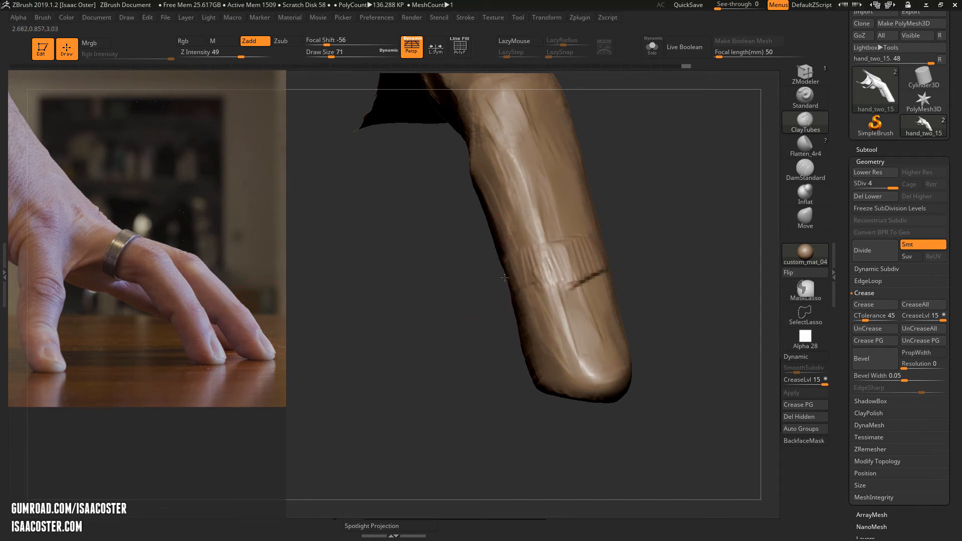
{"action": "left_click_drag", "start_coordinate": [381, 301], "coordinate": [543, 272]}
{"action": "mouse_move", "coordinate": [587, 247]}
{"action": "left_mouse_down"}
{"action": "mouse_move", "coordinate": [509, 295]}
{"action": "mouse_move", "coordinate": [478, 300]}
{"action": "left_mouse_up"}
{"action": "left_click_drag", "start_coordinate": [541, 275], "coordinate": [646, 293]}
{"action": "mouse_move", "coordinate": [700, 316]}
{"action": "left_mouse_down"}
{"action": "mouse_move", "coordinate": [614, 301]}
{"action": "mouse_move", "coordinate": [622, 284]}
{"action": "left_mouse_up"}
Build up the middle knuckle with ClayTubes at Z intensity 16, and reduce the draw size to 33
{"action": "left_click_drag", "start_coordinate": [238, 55], "coordinate": [214, 57]}
{"action": "mouse_move", "coordinate": [498, 236]}
{"action": "left_mouse_down"}
{"action": "mouse_move", "coordinate": [610, 261]}
{"action": "mouse_move", "coordinate": [616, 223]}
{"action": "mouse_move", "coordinate": [554, 155]}
{"action": "mouse_move", "coordinate": [555, 224]}
{"action": "mouse_move", "coordinate": [604, 209]}
{"action": "left_mouse_up"}
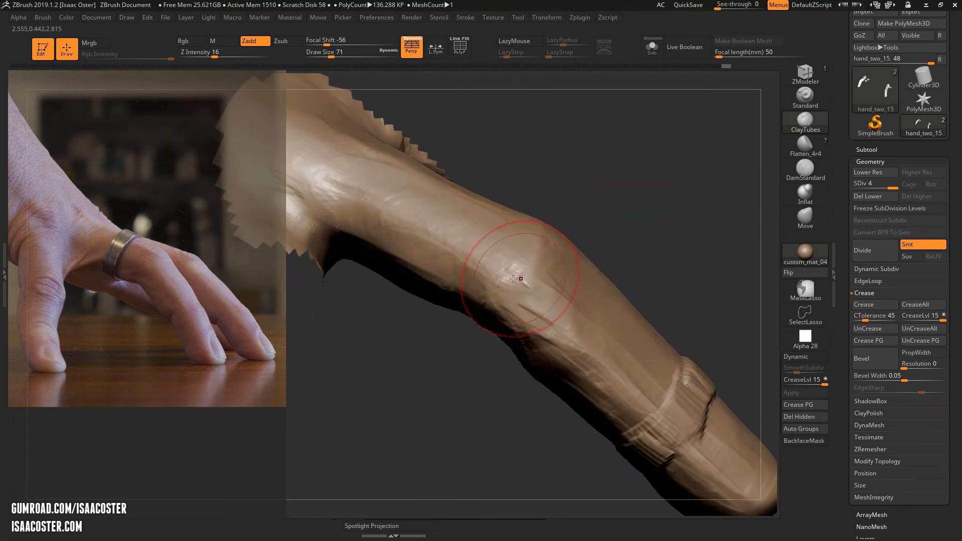
{"action": "mouse_move", "coordinate": [520, 277]}
{"action": "left_mouse_down"}
{"action": "mouse_move", "coordinate": [514, 285]}
{"action": "mouse_move", "coordinate": [551, 235]}
{"action": "left_mouse_up"}
{"action": "left_click_drag", "start_coordinate": [604, 212], "coordinate": [549, 292]}
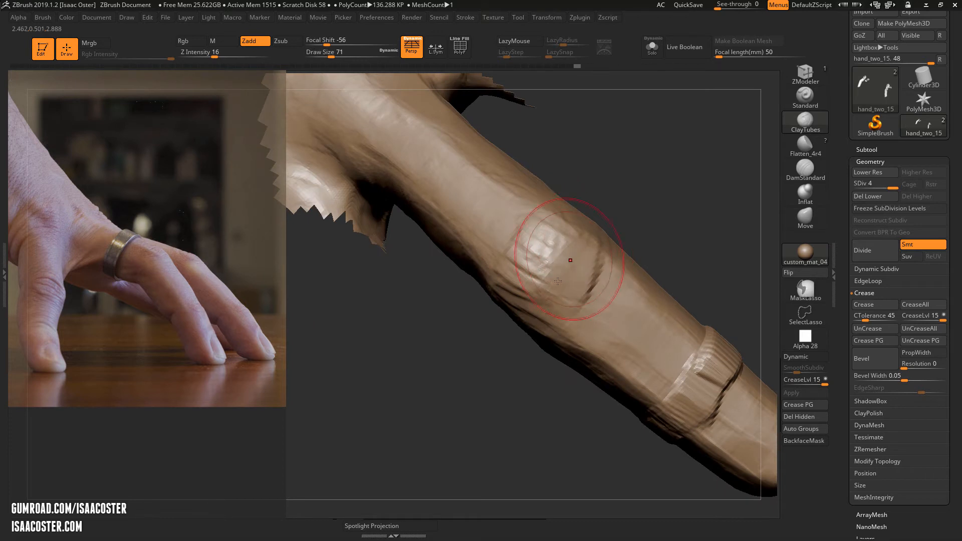
{"action": "left_click_drag", "start_coordinate": [602, 268], "coordinate": [564, 306]}
{"action": "mouse_move", "coordinate": [527, 251]}
{"action": "left_mouse_down"}
{"action": "mouse_move", "coordinate": [659, 124]}
{"action": "mouse_move", "coordinate": [705, 163]}
{"action": "mouse_move", "coordinate": [604, 222]}
{"action": "mouse_move", "coordinate": [611, 236]}
{"action": "left_mouse_up"}
{"action": "key", "text": "bracketleft"}
{"action": "key", "text": "bracketleft"}
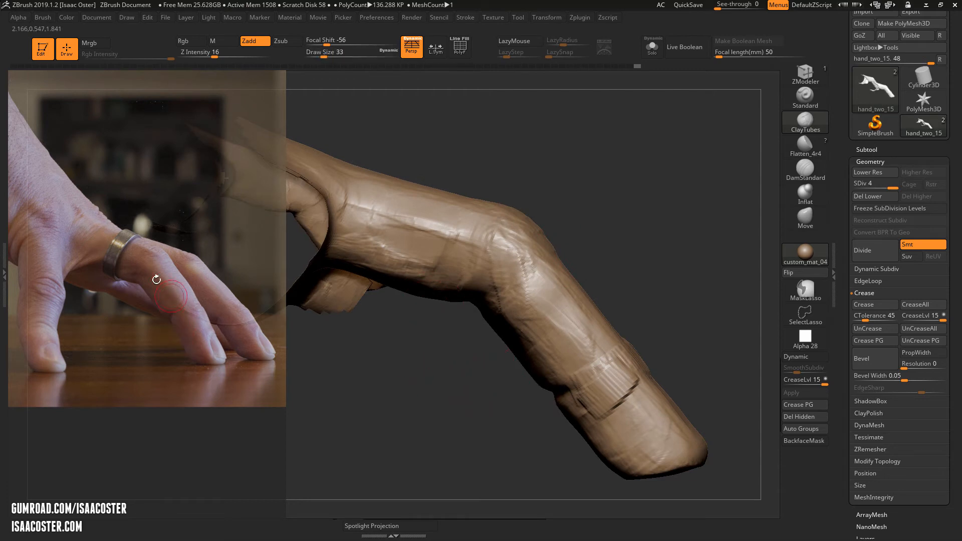
Build up the side of the finger's middle segment just below the knuckle with ClayTubes at draw size 37
{"action": "left_click_drag", "start_coordinate": [695, 163], "coordinate": [756, 137]}
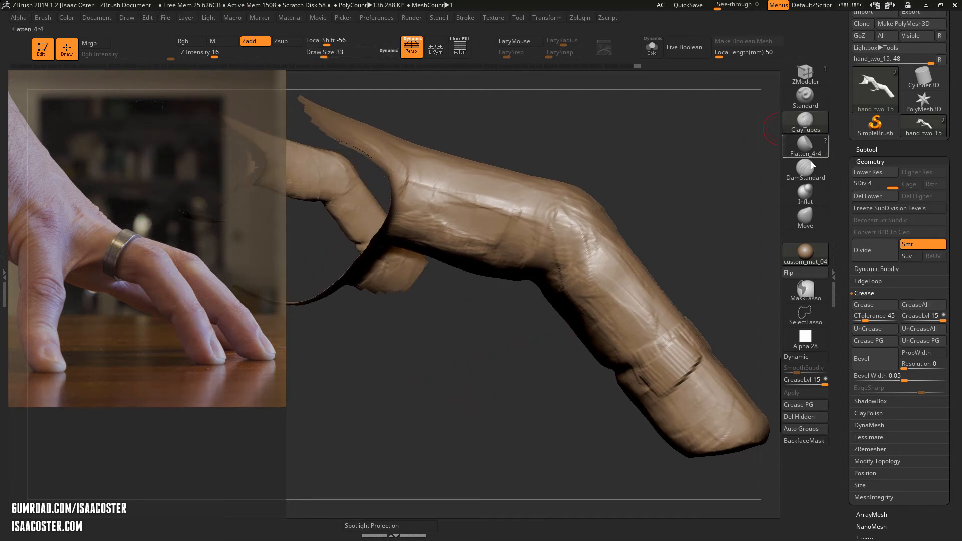
{"action": "left_click_drag", "start_coordinate": [735, 178], "coordinate": [721, 176]}
{"action": "left_click_drag", "start_coordinate": [709, 210], "coordinate": [765, 141]}
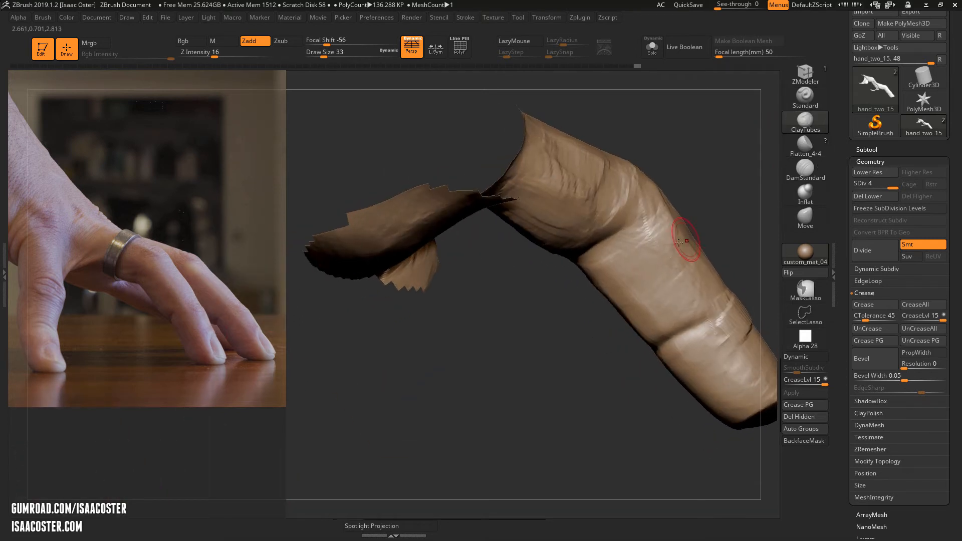
{"action": "key", "text": "s"}
{"action": "left_click_drag", "start_coordinate": [702, 143], "coordinate": [737, 118]}
{"action": "key", "text": "s"}
{"action": "left_click_drag", "start_coordinate": [665, 212], "coordinate": [696, 259]}
{"action": "left_click_drag", "start_coordinate": [645, 288], "coordinate": [599, 271]}
{"action": "left_click_drag", "start_coordinate": [663, 176], "coordinate": [707, 203]}
Add more clay along the inner edge of the middle segment, close to the inner bend of the middle joint
{"action": "left_click_drag", "start_coordinate": [647, 303], "coordinate": [619, 312]}
{"action": "left_click_drag", "start_coordinate": [702, 145], "coordinate": [742, 173]}
{"action": "mouse_move", "coordinate": [629, 307]}
{"action": "left_mouse_down"}
{"action": "mouse_move", "coordinate": [545, 355]}
{"action": "mouse_move", "coordinate": [556, 323]}
{"action": "left_mouse_up"}
{"action": "mouse_move", "coordinate": [645, 221]}
{"action": "left_mouse_down"}
{"action": "mouse_move", "coordinate": [640, 209]}
{"action": "mouse_move", "coordinate": [651, 223]}
{"action": "left_mouse_up"}
{"action": "left_click_drag", "start_coordinate": [651, 221], "coordinate": [669, 258]}
{"action": "mouse_move", "coordinate": [711, 210]}
{"action": "left_mouse_down"}
{"action": "mouse_move", "coordinate": [714, 188]}
{"action": "mouse_move", "coordinate": [676, 195]}
{"action": "left_mouse_up"}
{"action": "mouse_move", "coordinate": [629, 219]}
{"action": "left_mouse_down"}
{"action": "mouse_move", "coordinate": [602, 393]}
{"action": "mouse_move", "coordinate": [627, 261]}
{"action": "mouse_move", "coordinate": [697, 247]}
{"action": "left_mouse_up"}
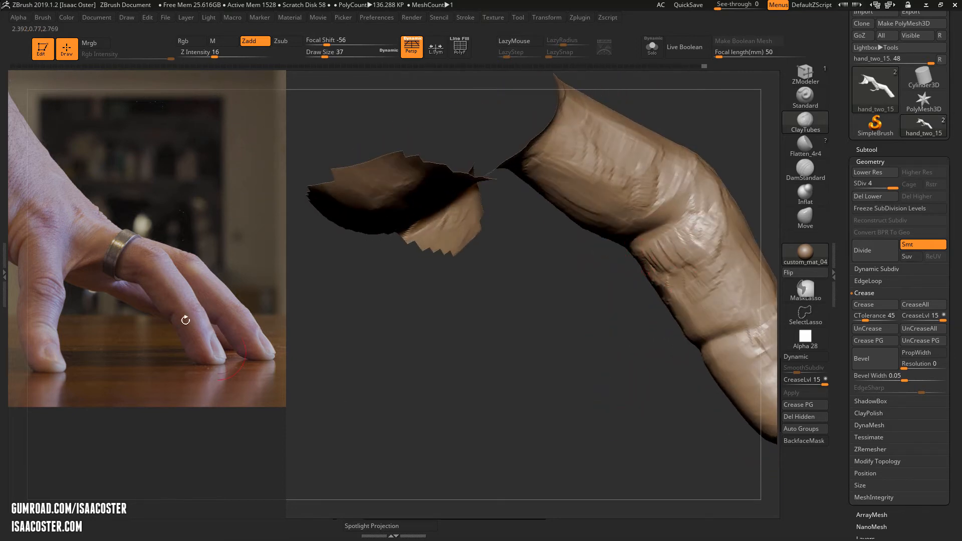
Build up the underside of the middle segment between the two joint creases with ClayTubes strokes
{"action": "mouse_move", "coordinate": [569, 340]}
{"action": "left_mouse_down"}
{"action": "mouse_move", "coordinate": [657, 256]}
{"action": "mouse_move", "coordinate": [709, 248]}
{"action": "left_mouse_up"}
{"action": "left_click_drag", "start_coordinate": [566, 365], "coordinate": [498, 368], "text": "alt"}
{"action": "mouse_move", "coordinate": [609, 326]}
{"action": "left_mouse_down"}
{"action": "mouse_move", "coordinate": [621, 338]}
{"action": "mouse_move", "coordinate": [681, 308]}
{"action": "left_mouse_up"}
{"action": "mouse_move", "coordinate": [694, 231]}
{"action": "left_mouse_down"}
{"action": "mouse_move", "coordinate": [677, 265]}
{"action": "mouse_move", "coordinate": [582, 247]}
{"action": "mouse_move", "coordinate": [634, 254]}
{"action": "left_mouse_up"}
{"action": "left_click_drag", "start_coordinate": [605, 323], "coordinate": [633, 307]}
{"action": "left_click_drag", "start_coordinate": [616, 223], "coordinate": [591, 267]}
{"action": "left_click_drag", "start_coordinate": [539, 321], "coordinate": [594, 288]}
{"action": "left_click_drag", "start_coordinate": [604, 253], "coordinate": [593, 281]}
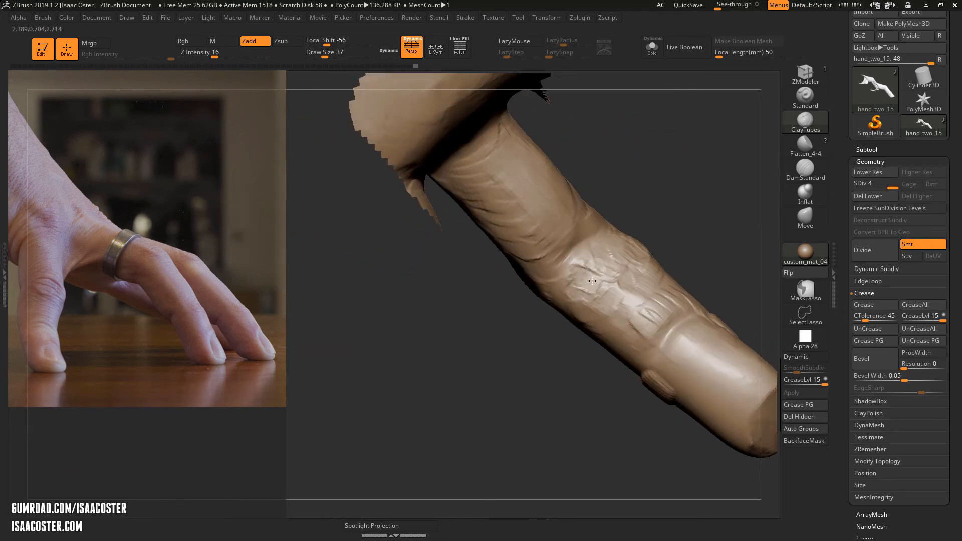
Add clay around the crease beneath the middle joint and on the pad of the fingertip
{"action": "left_click_drag", "start_coordinate": [634, 187], "coordinate": [577, 245]}
{"action": "mouse_move", "coordinate": [581, 235]}
{"action": "left_mouse_down"}
{"action": "mouse_move", "coordinate": [597, 210]}
{"action": "mouse_move", "coordinate": [614, 213]}
{"action": "mouse_move", "coordinate": [646, 163]}
{"action": "left_mouse_up"}
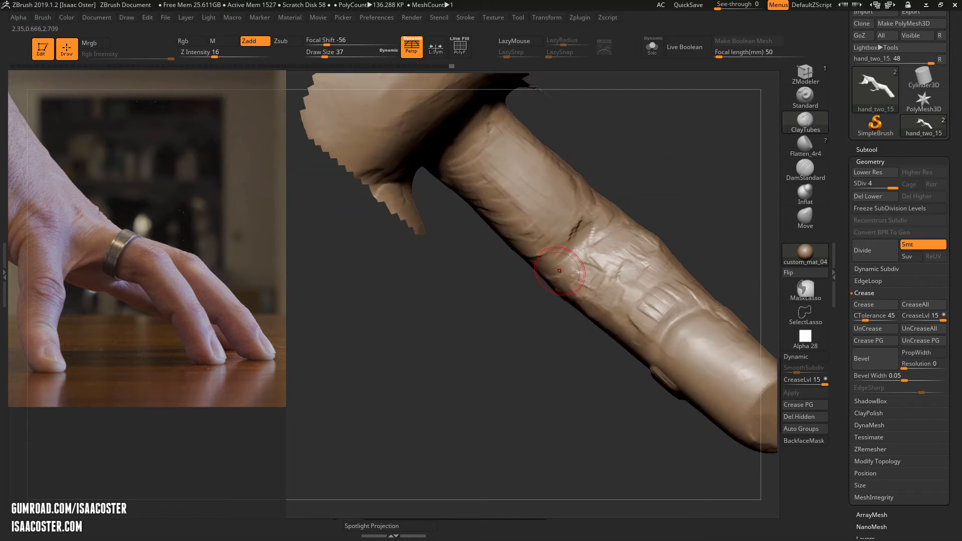
{"action": "mouse_move", "coordinate": [494, 323]}
{"action": "left_mouse_down"}
{"action": "mouse_move", "coordinate": [496, 373]}
{"action": "mouse_move", "coordinate": [533, 314]}
{"action": "left_mouse_up"}
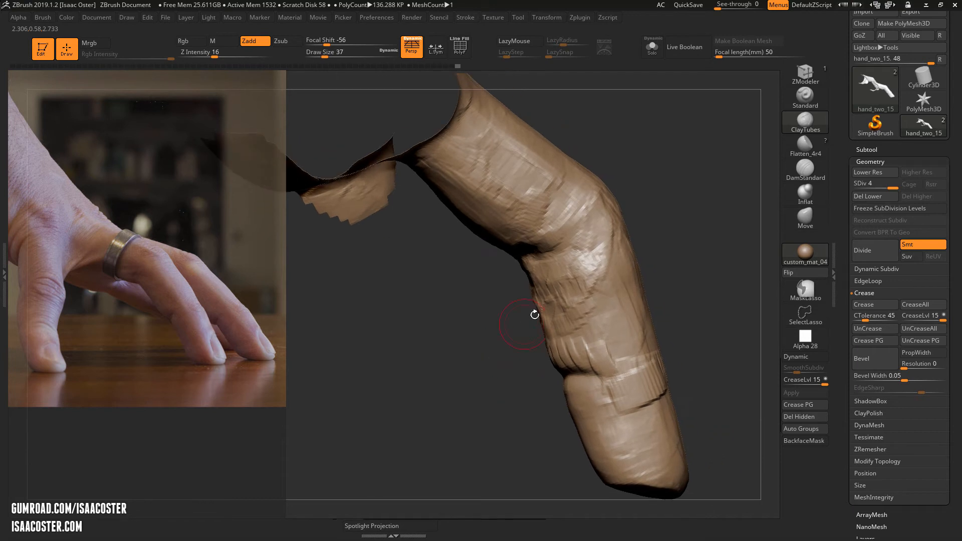
{"action": "left_click_drag", "start_coordinate": [689, 280], "coordinate": [643, 248]}
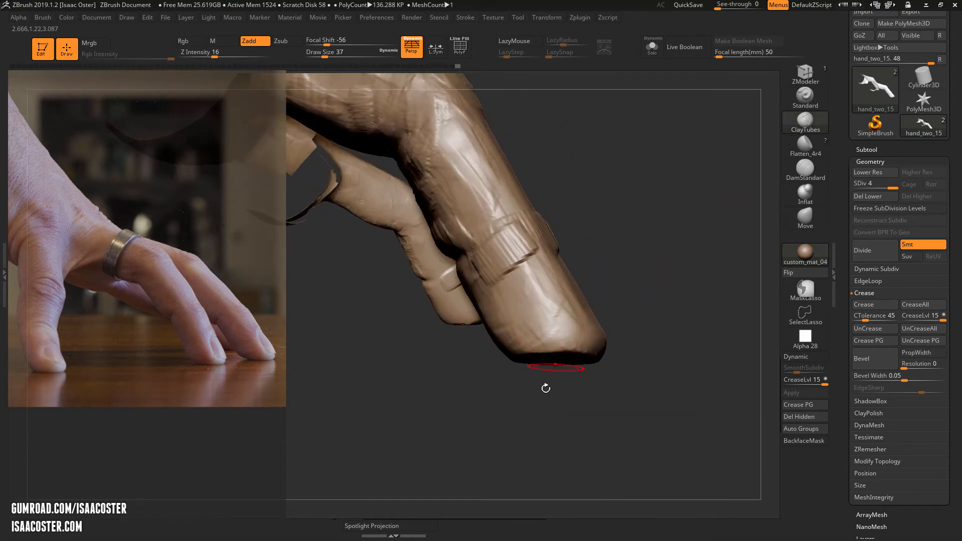
{"action": "mouse_move", "coordinate": [545, 387]}
{"action": "left_mouse_down"}
{"action": "mouse_move", "coordinate": [548, 401]}
{"action": "mouse_move", "coordinate": [489, 376]}
{"action": "mouse_move", "coordinate": [527, 354]}
{"action": "mouse_move", "coordinate": [539, 329]}
{"action": "mouse_move", "coordinate": [576, 310]}
{"action": "mouse_move", "coordinate": [551, 336]}
{"action": "mouse_move", "coordinate": [498, 359]}
{"action": "mouse_move", "coordinate": [545, 440]}
{"action": "left_mouse_up"}
Flatten the rough strokes on the side of the base segment using Flatten_4r4 with focal shift -51
{"action": "left_click", "coordinate": [804, 152]}
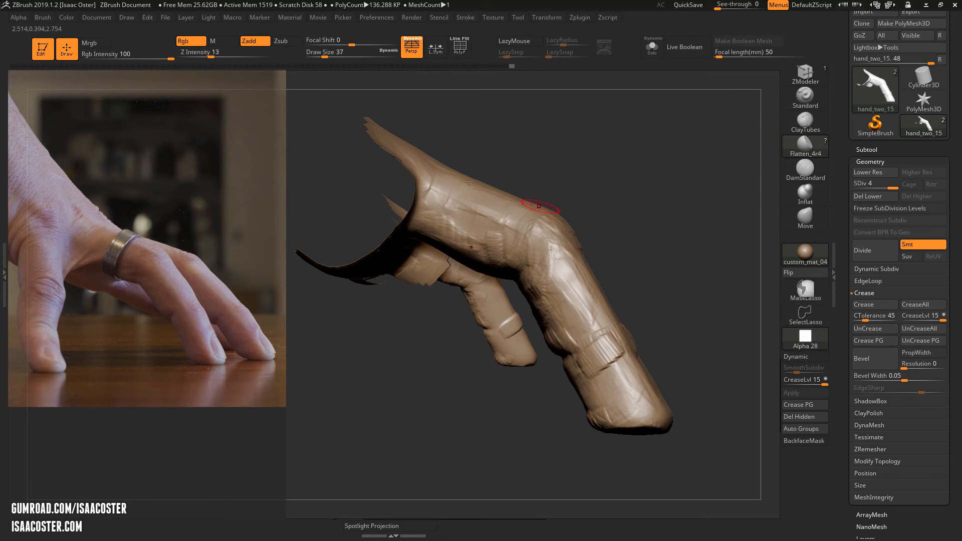
{"action": "left_click_drag", "start_coordinate": [351, 44], "coordinate": [329, 40]}
{"action": "left_click_drag", "start_coordinate": [509, 142], "coordinate": [445, 215]}
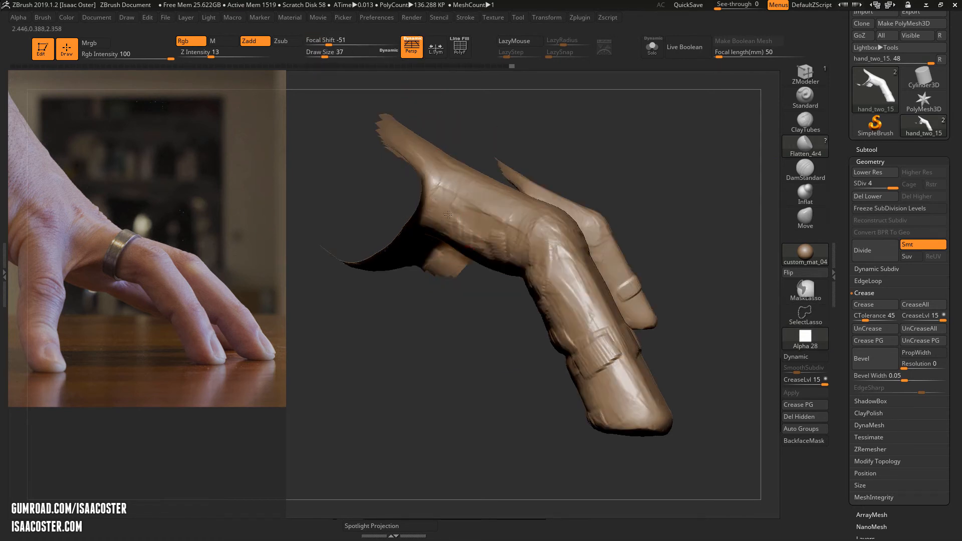
{"action": "mouse_move", "coordinate": [427, 296]}
{"action": "left_mouse_down"}
{"action": "mouse_move", "coordinate": [464, 225]}
{"action": "mouse_move", "coordinate": [474, 236]}
{"action": "left_mouse_up"}
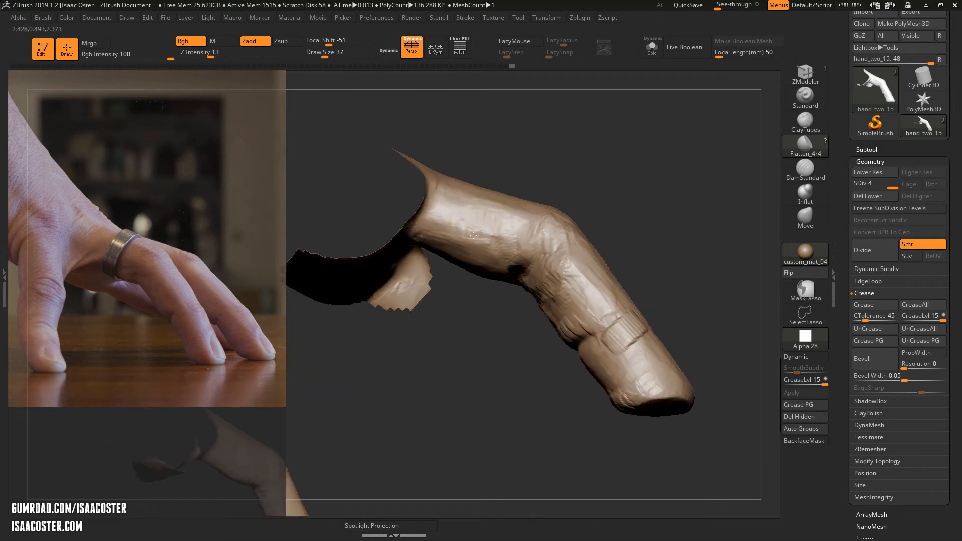
Flatten the side of the middle knuckle and the upper side of the middle segment
{"action": "left_click_drag", "start_coordinate": [565, 238], "coordinate": [574, 268]}
{"action": "mouse_move", "coordinate": [578, 276]}
{"action": "left_mouse_down"}
{"action": "mouse_move", "coordinate": [603, 306]}
{"action": "mouse_move", "coordinate": [586, 277]}
{"action": "left_mouse_up"}
{"action": "mouse_move", "coordinate": [625, 249]}
{"action": "left_mouse_down"}
{"action": "mouse_move", "coordinate": [607, 287]}
{"action": "mouse_move", "coordinate": [576, 248]}
{"action": "left_mouse_up"}
{"action": "left_click_drag", "start_coordinate": [627, 234], "coordinate": [570, 279]}
{"action": "left_click_drag", "start_coordinate": [578, 246], "coordinate": [590, 225]}
{"action": "left_click_drag", "start_coordinate": [610, 258], "coordinate": [632, 306]}
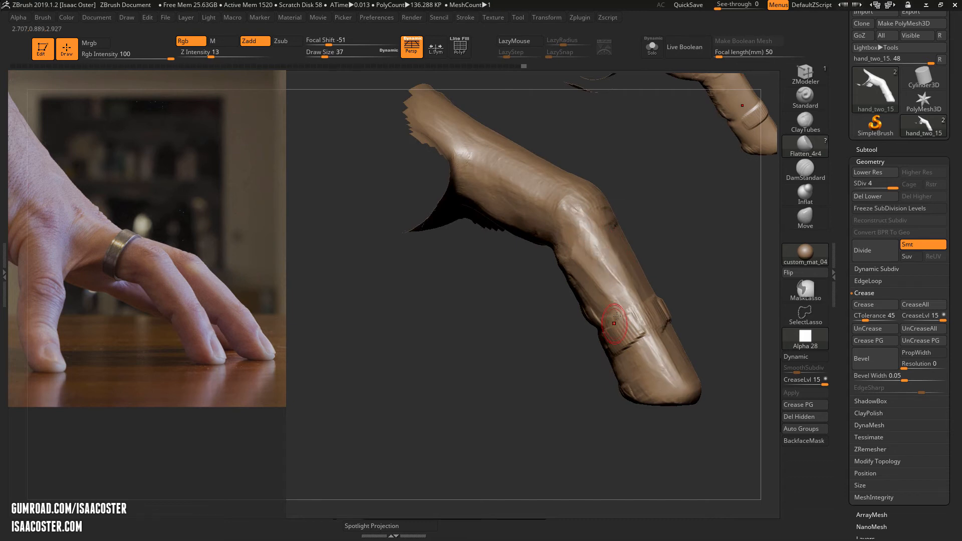
Flatten the clay strokes on the underside of the middle segment and on the fingertip pad
{"action": "mouse_move", "coordinate": [586, 359]}
{"action": "left_mouse_down"}
{"action": "mouse_move", "coordinate": [632, 341]}
{"action": "mouse_move", "coordinate": [536, 302]}
{"action": "left_mouse_up"}
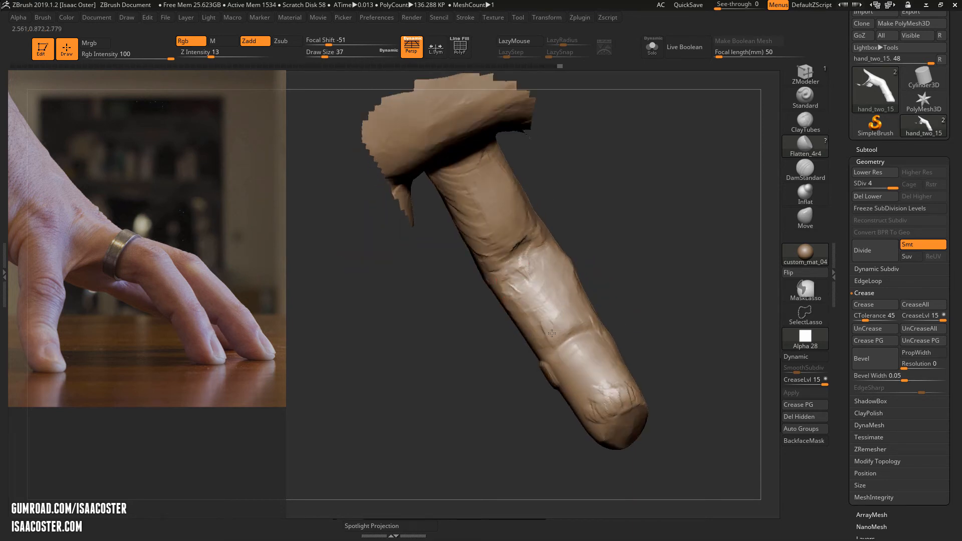
{"action": "left_click_drag", "start_coordinate": [513, 366], "coordinate": [560, 380]}
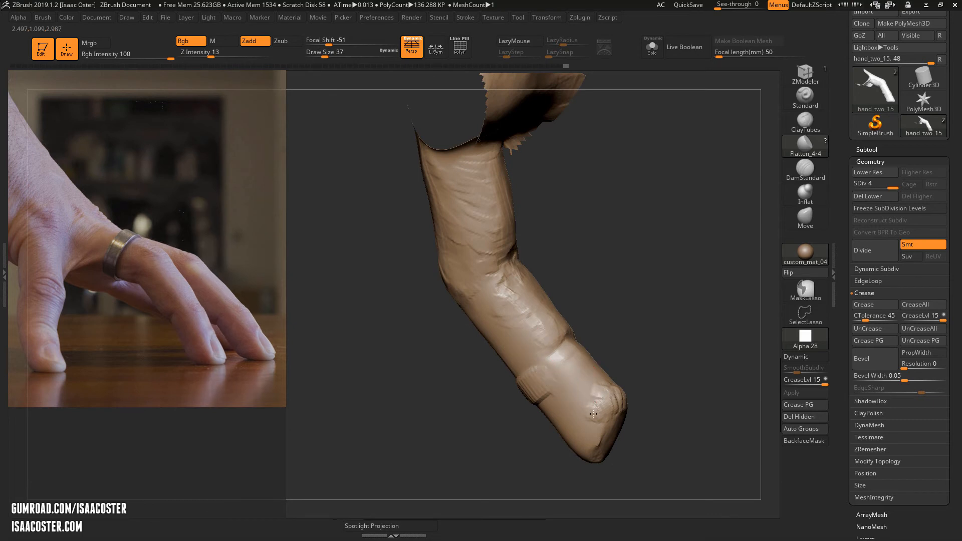
{"action": "left_click_drag", "start_coordinate": [601, 415], "coordinate": [605, 401]}
{"action": "left_click_drag", "start_coordinate": [665, 399], "coordinate": [622, 393]}
{"action": "left_click_drag", "start_coordinate": [613, 396], "coordinate": [605, 406]}
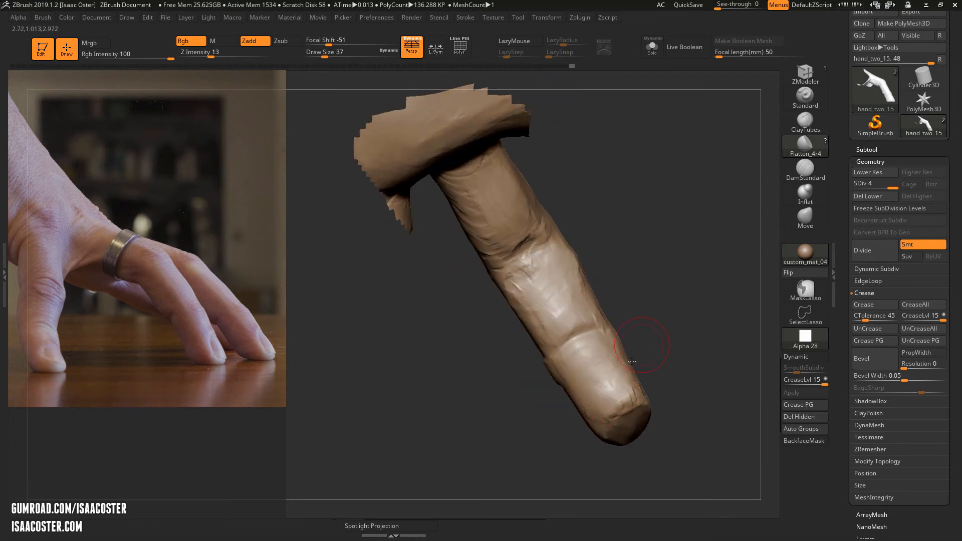
Flatten the raised band on the side of the end joint and blend it into the finger's end segment
{"action": "left_click_drag", "start_coordinate": [633, 362], "coordinate": [628, 405]}
{"action": "mouse_move", "coordinate": [561, 419]}
{"action": "left_mouse_down"}
{"action": "mouse_move", "coordinate": [541, 438]}
{"action": "mouse_move", "coordinate": [559, 421]}
{"action": "left_mouse_up"}
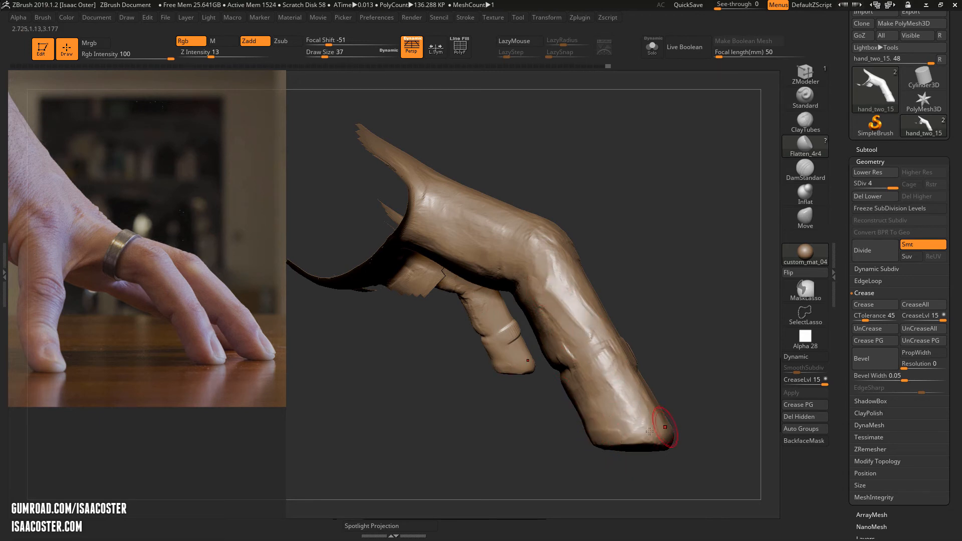
{"action": "left_click_drag", "start_coordinate": [553, 487], "coordinate": [527, 311]}
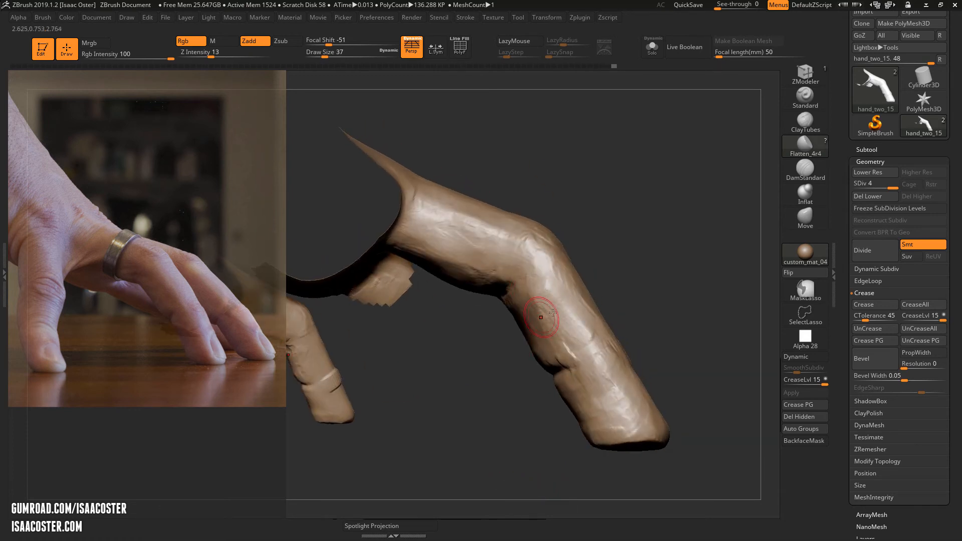
{"action": "left_click_drag", "start_coordinate": [655, 318], "coordinate": [628, 352]}
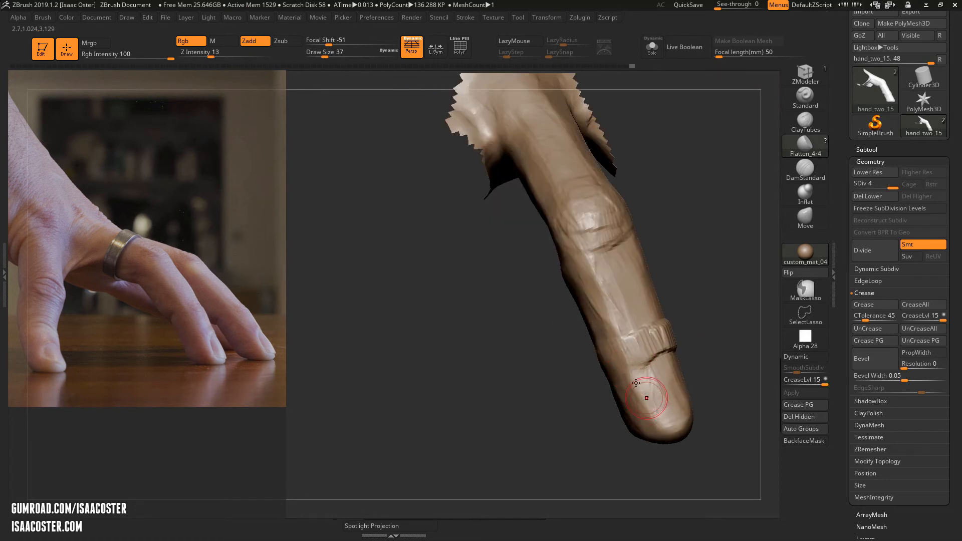
Flatten the remaining ridged band across the back and far side of the end joint
{"action": "left_click_drag", "start_coordinate": [686, 375], "coordinate": [662, 354]}
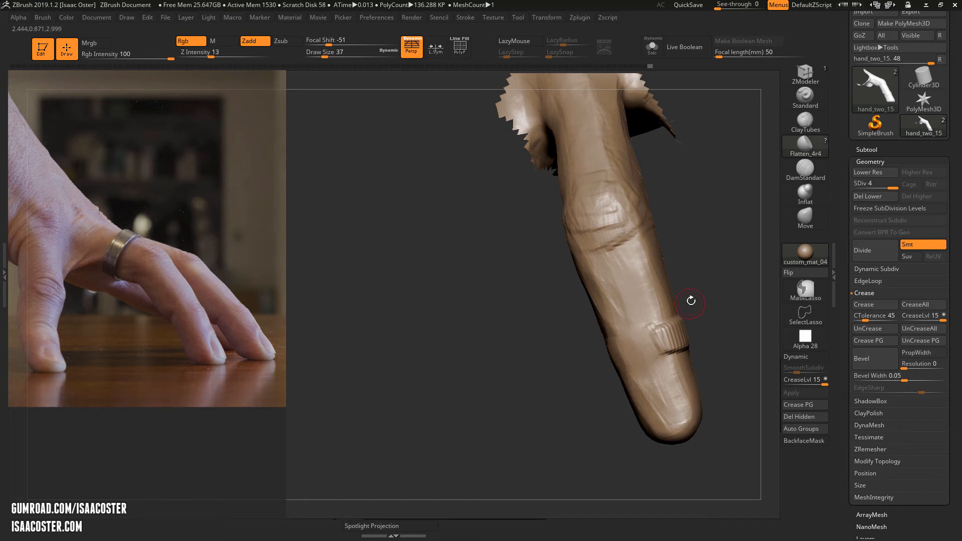
{"action": "right_click_drag", "start_coordinate": [692, 299], "coordinate": [670, 343]}
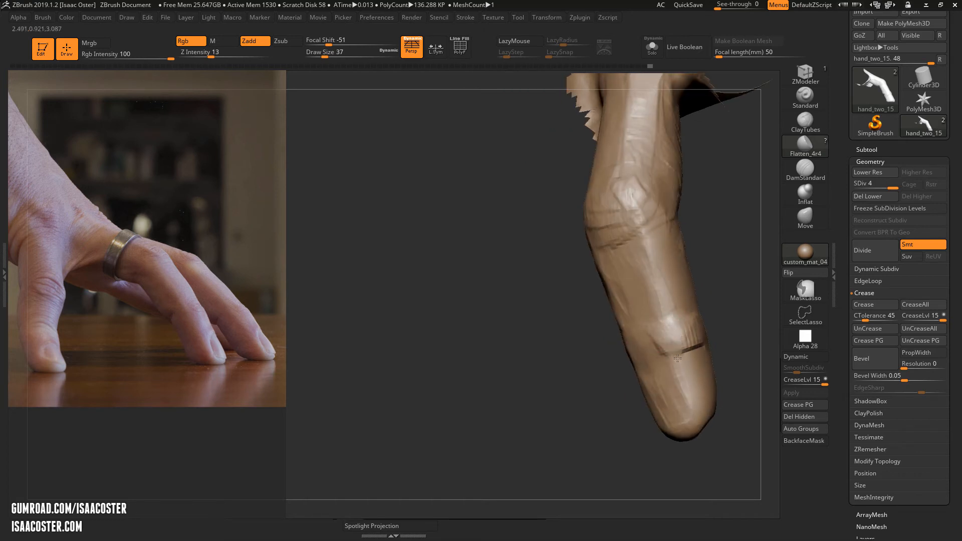
{"action": "right_click_drag", "start_coordinate": [685, 398], "coordinate": [702, 333]}
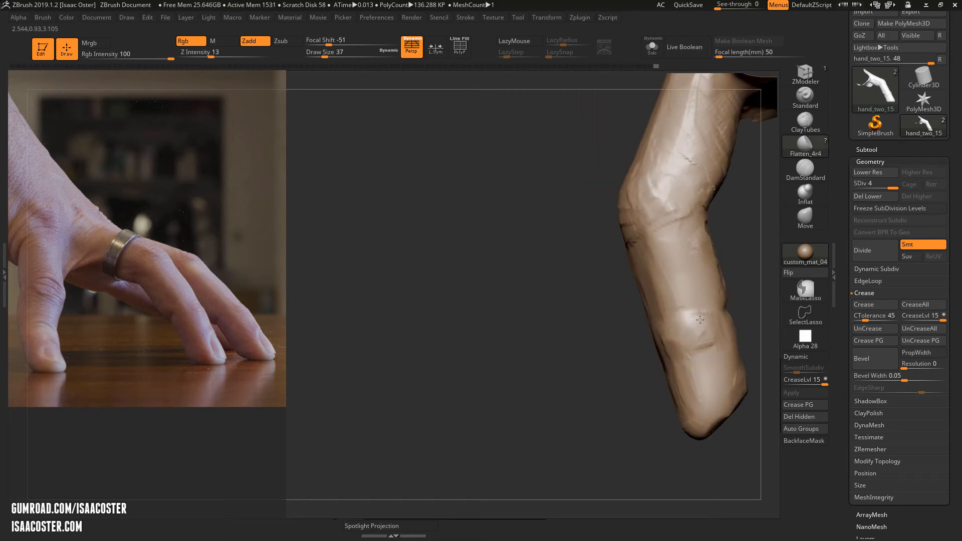
{"action": "right_click_drag", "start_coordinate": [628, 414], "coordinate": [631, 383]}
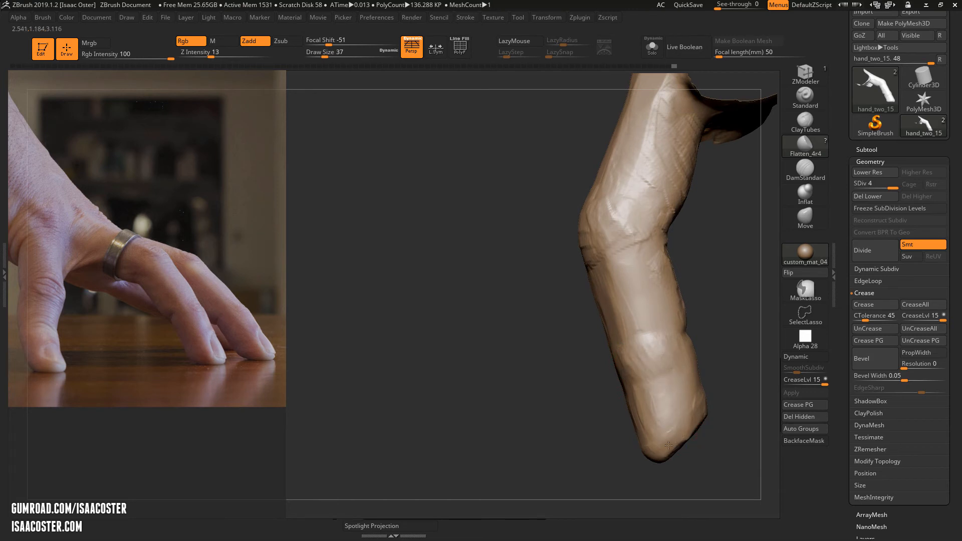
Flatten the leftover rough ridge on the fingertip pad from the underside of the finger
{"action": "mouse_move", "coordinate": [668, 446]}
{"action": "right_mouse_down"}
{"action": "mouse_move", "coordinate": [688, 412]}
{"action": "mouse_move", "coordinate": [731, 413]}
{"action": "right_mouse_up"}
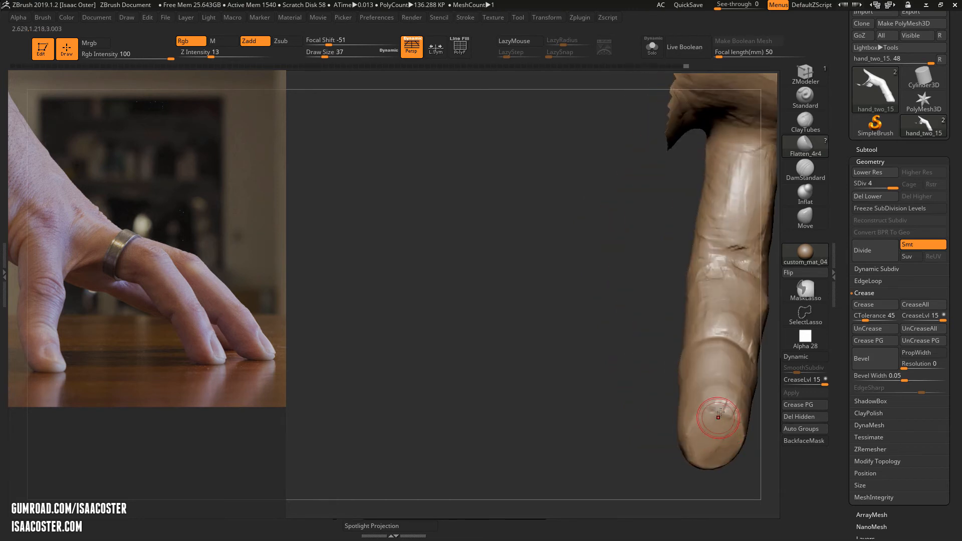
{"action": "left_click_drag", "start_coordinate": [719, 412], "coordinate": [727, 415]}
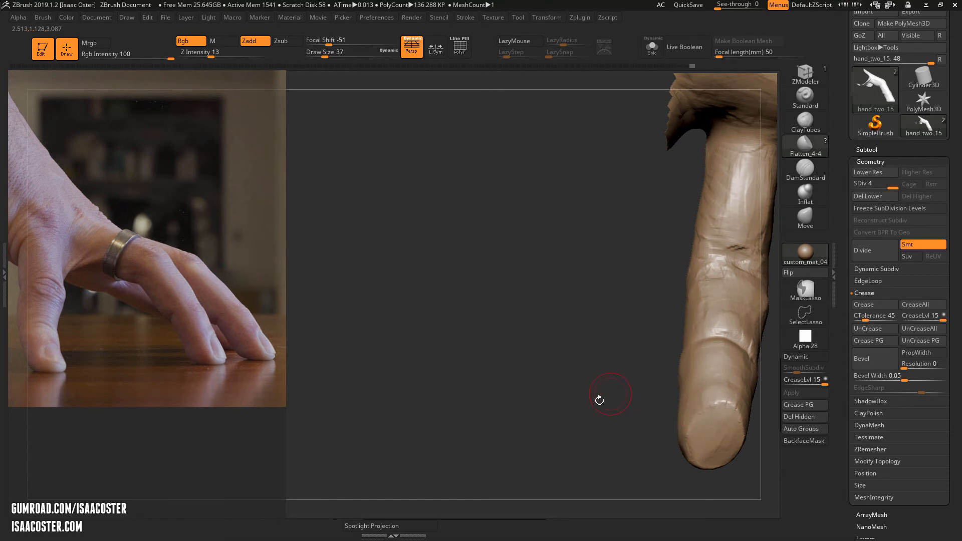
{"action": "right_click_drag", "start_coordinate": [600, 400], "coordinate": [618, 382]}
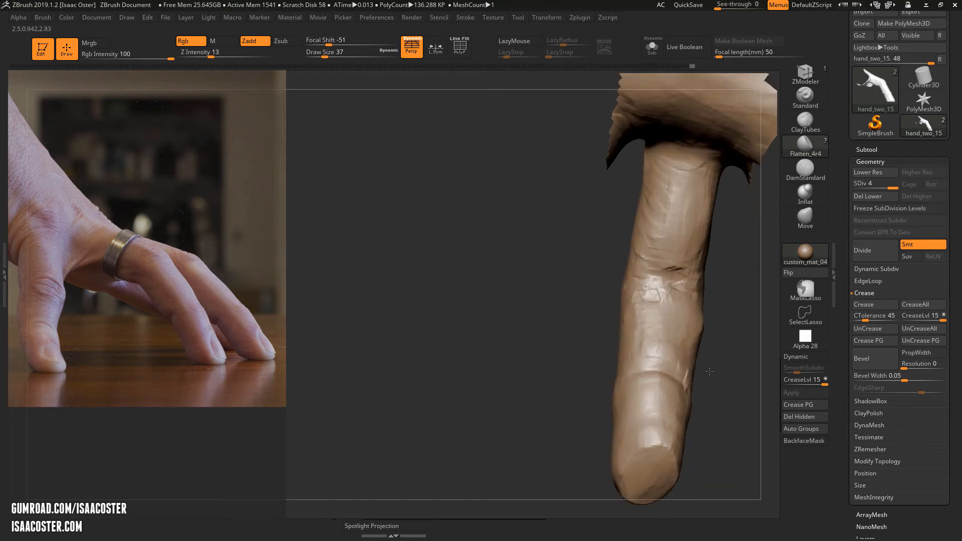
Flatten the underside and edges of the middle segment between the middle and end joint creases
{"action": "right_click_drag", "start_coordinate": [710, 371], "coordinate": [664, 370]}
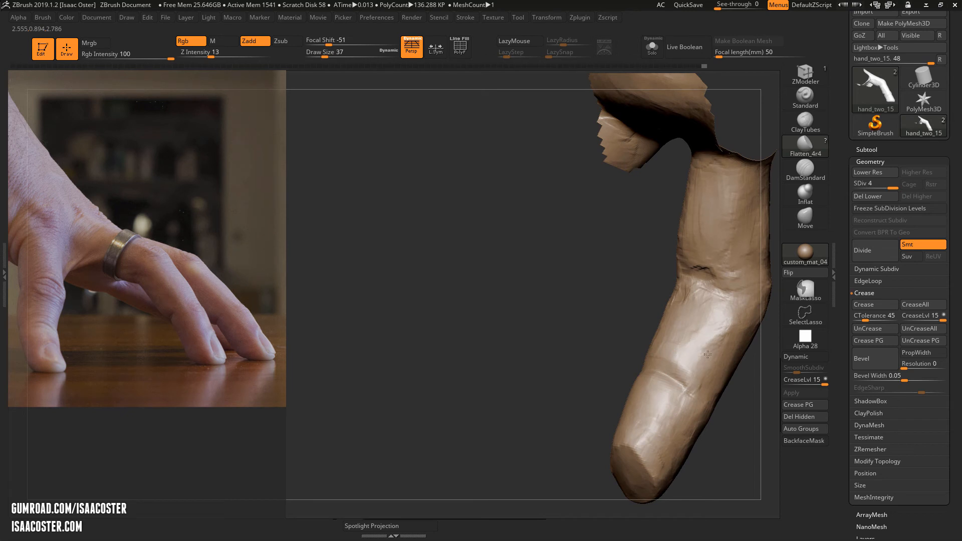
{"action": "right_click_drag", "start_coordinate": [700, 325], "coordinate": [655, 343]}
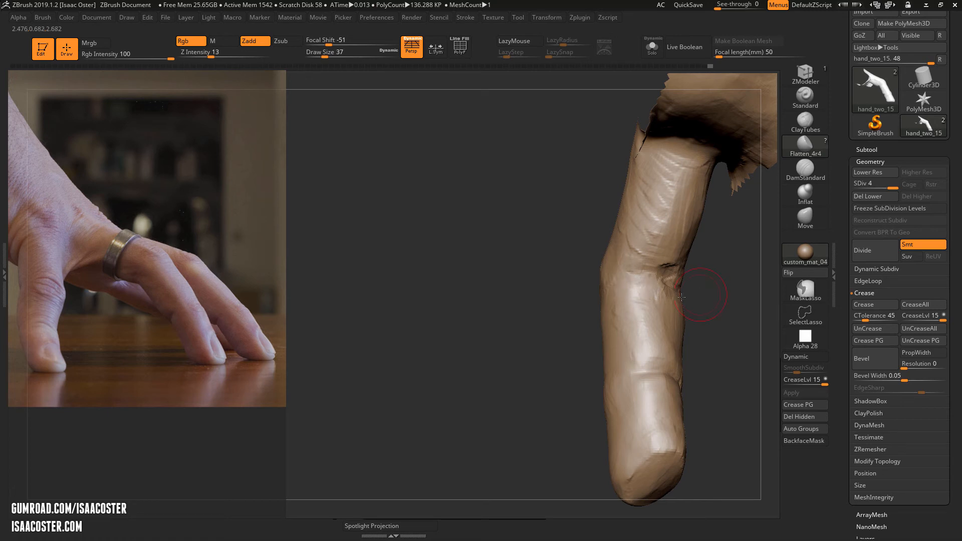
{"action": "mouse_move", "coordinate": [682, 297]}
{"action": "right_mouse_down"}
{"action": "mouse_move", "coordinate": [664, 353]}
{"action": "mouse_move", "coordinate": [573, 386]}
{"action": "mouse_move", "coordinate": [691, 409]}
{"action": "mouse_move", "coordinate": [587, 468]}
{"action": "mouse_move", "coordinate": [625, 340]}
{"action": "right_mouse_up"}
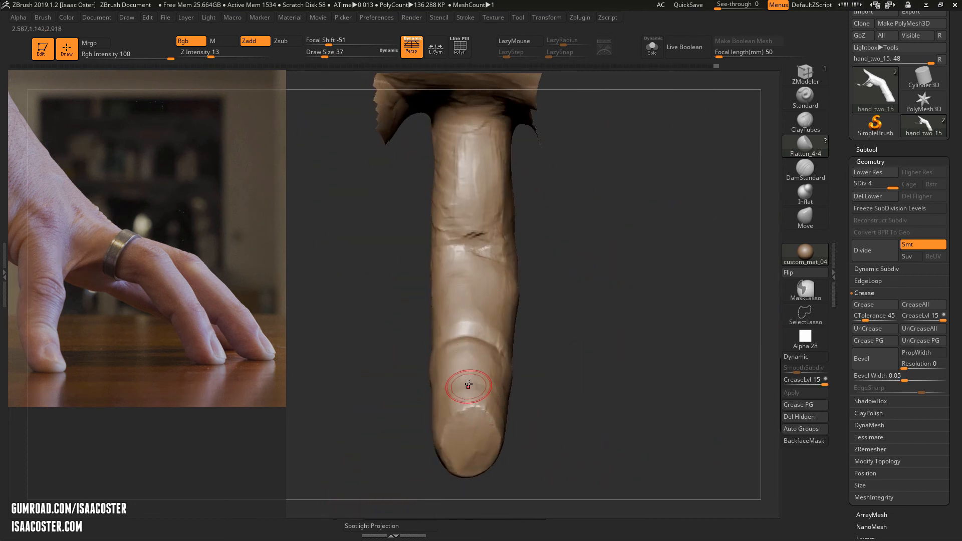
{"action": "left_click_drag", "start_coordinate": [469, 385], "coordinate": [472, 344]}
{"action": "left_click_drag", "start_coordinate": [545, 277], "coordinate": [543, 291]}
{"action": "mouse_move", "coordinate": [462, 285]}
{"action": "left_mouse_down"}
{"action": "mouse_move", "coordinate": [456, 271]}
{"action": "mouse_move", "coordinate": [465, 326]}
{"action": "left_mouse_up"}
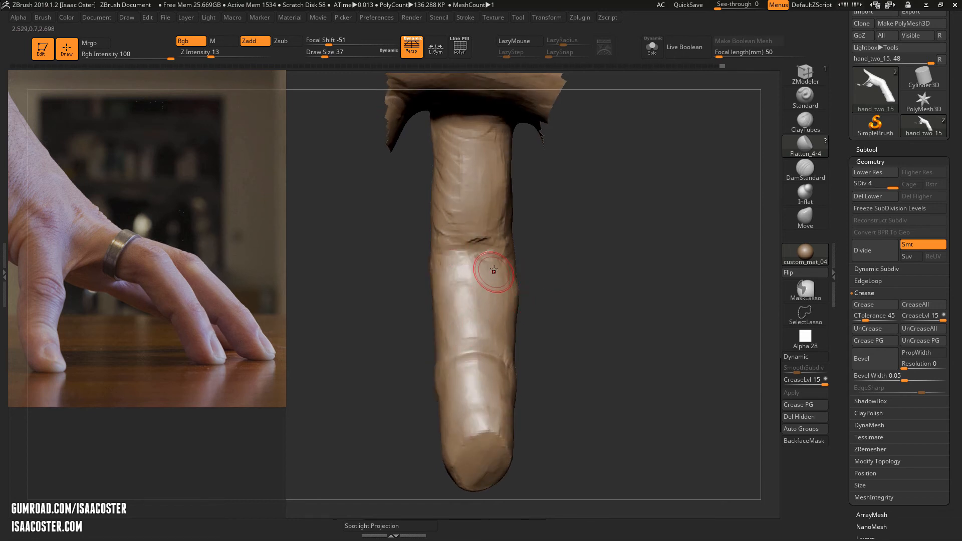
Build up a fleshy pad on the underside of the middle segment with ClayTubes at Z intensity 16
{"action": "left_click", "coordinate": [806, 121]}
{"action": "left_click_drag", "start_coordinate": [597, 276], "coordinate": [502, 287]}
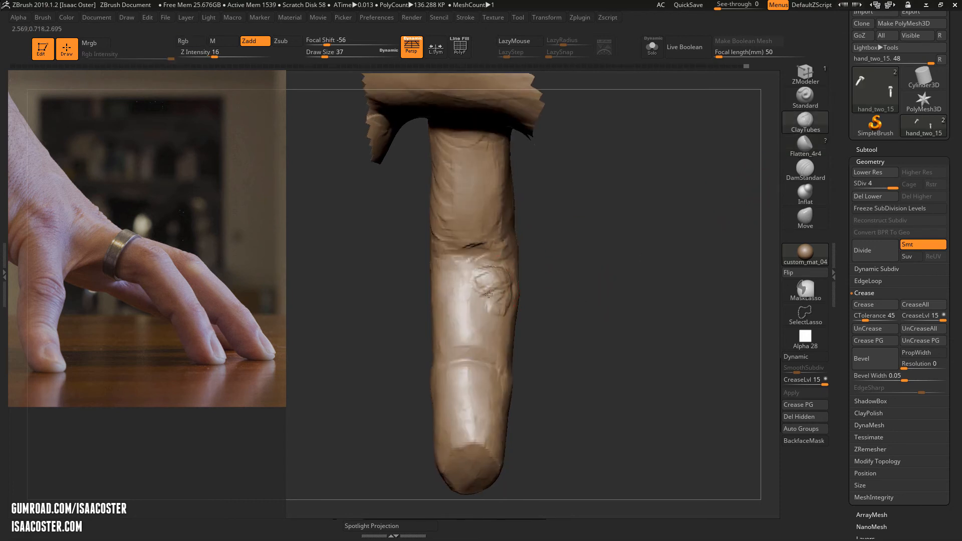
{"action": "mouse_move", "coordinate": [575, 317]}
{"action": "left_mouse_down"}
{"action": "mouse_move", "coordinate": [470, 322]}
{"action": "mouse_move", "coordinate": [471, 303]}
{"action": "mouse_move", "coordinate": [508, 327]}
{"action": "mouse_move", "coordinate": [496, 337]}
{"action": "left_mouse_up"}
{"action": "left_click_drag", "start_coordinate": [508, 301], "coordinate": [485, 269]}
{"action": "left_click_drag", "start_coordinate": [445, 331], "coordinate": [470, 279]}
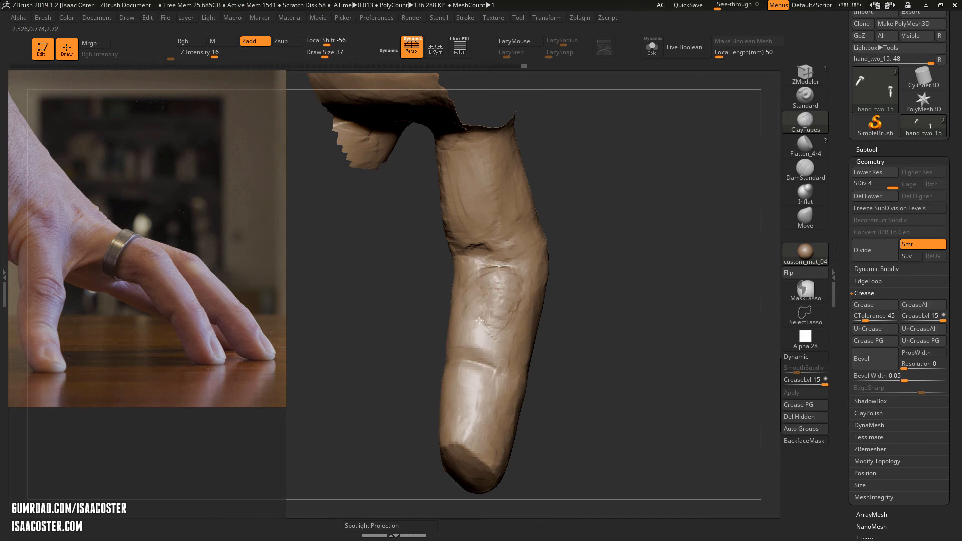
{"action": "mouse_move", "coordinate": [403, 312]}
{"action": "left_mouse_down"}
{"action": "mouse_move", "coordinate": [383, 318]}
{"action": "mouse_move", "coordinate": [404, 305]}
{"action": "left_mouse_up"}
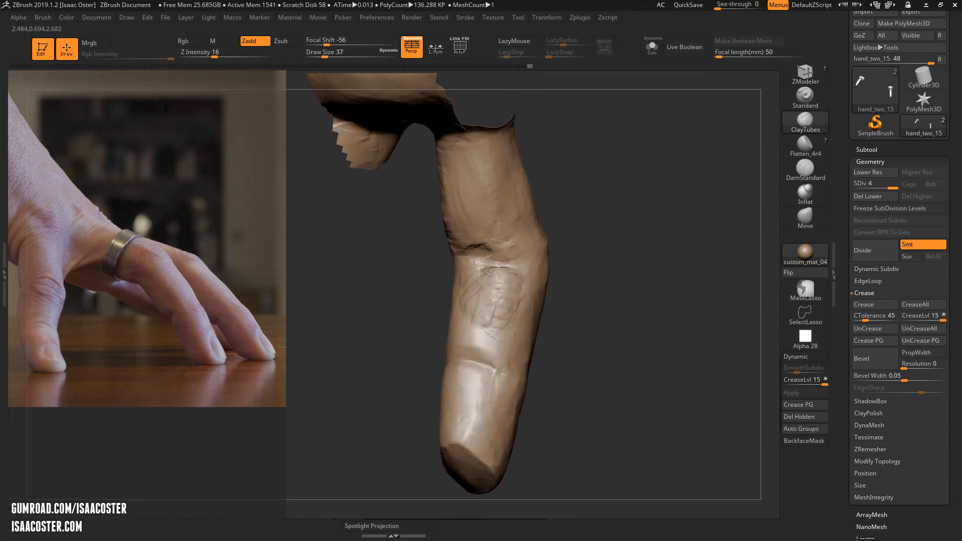
{"action": "mouse_move", "coordinate": [512, 281]}
{"action": "left_mouse_down"}
{"action": "mouse_move", "coordinate": [477, 318]}
{"action": "mouse_move", "coordinate": [484, 349]}
{"action": "left_mouse_up"}
{"action": "mouse_move", "coordinate": [610, 299]}
{"action": "left_mouse_down"}
{"action": "mouse_move", "coordinate": [579, 301]}
{"action": "mouse_move", "coordinate": [598, 298]}
{"action": "mouse_move", "coordinate": [613, 315]}
{"action": "mouse_move", "coordinate": [504, 349]}
{"action": "left_mouse_up"}
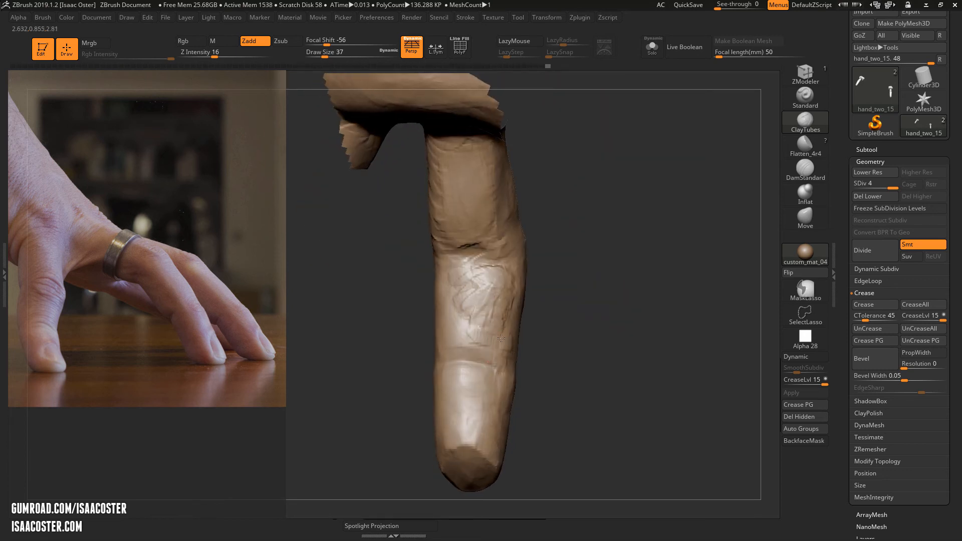
Smooth the clay strokes on the underside and side of the middle segment with the Flatten brush
{"action": "left_click", "coordinate": [788, 153]}
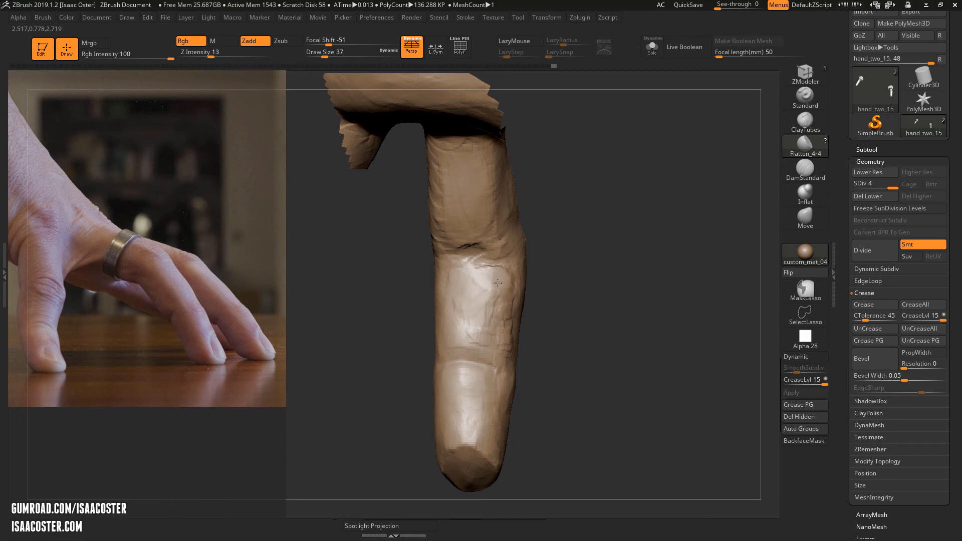
{"action": "mouse_move", "coordinate": [488, 334]}
{"action": "left_mouse_down"}
{"action": "mouse_move", "coordinate": [475, 323]}
{"action": "mouse_move", "coordinate": [469, 332]}
{"action": "left_mouse_up"}
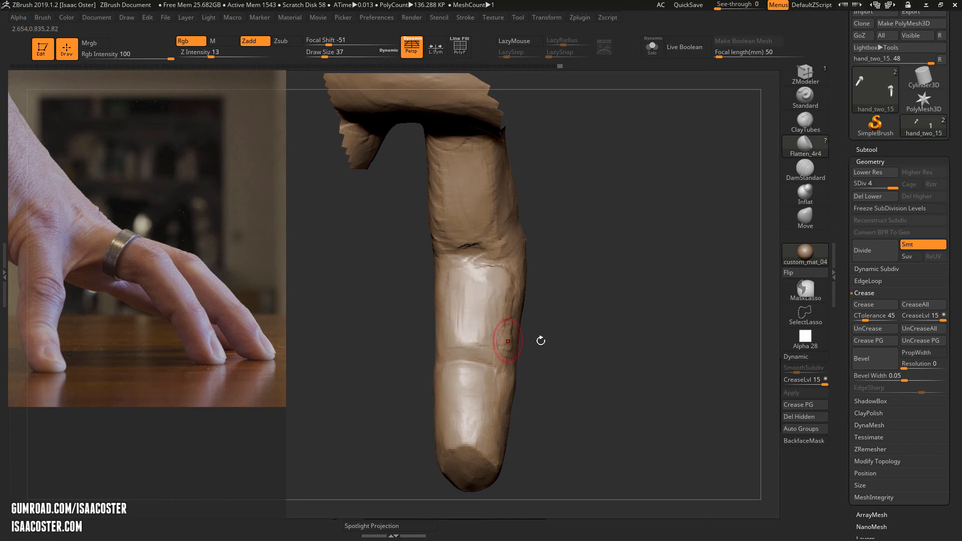
{"action": "left_click_drag", "start_coordinate": [541, 341], "coordinate": [496, 337]}
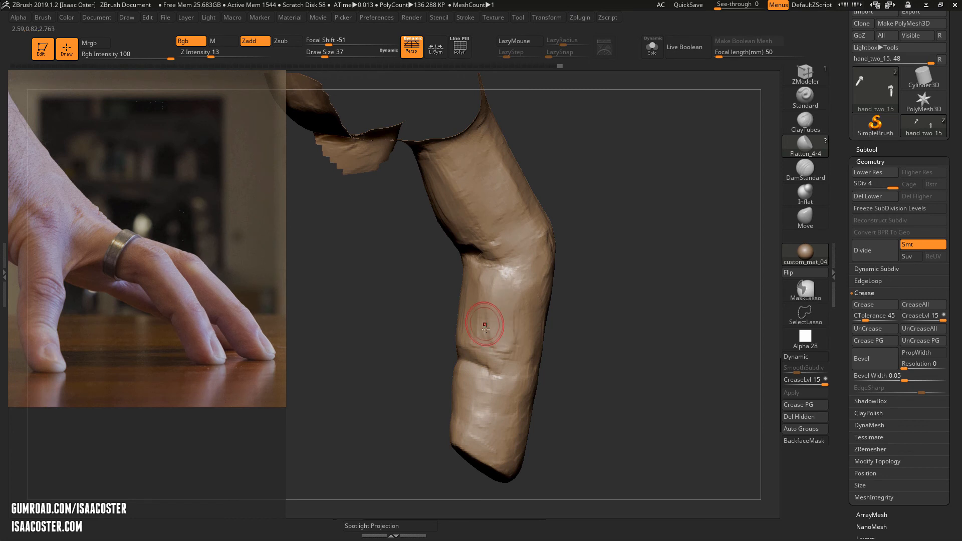
{"action": "left_click_drag", "start_coordinate": [490, 290], "coordinate": [496, 282]}
Flatten the back of the middle segment and the surface around the middle knuckle up into the base segment
{"action": "mouse_move", "coordinate": [593, 218]}
{"action": "left_mouse_down"}
{"action": "mouse_move", "coordinate": [597, 197]}
{"action": "mouse_move", "coordinate": [501, 232]}
{"action": "mouse_move", "coordinate": [531, 246]}
{"action": "left_mouse_up"}
{"action": "left_click_drag", "start_coordinate": [599, 277], "coordinate": [567, 271]}
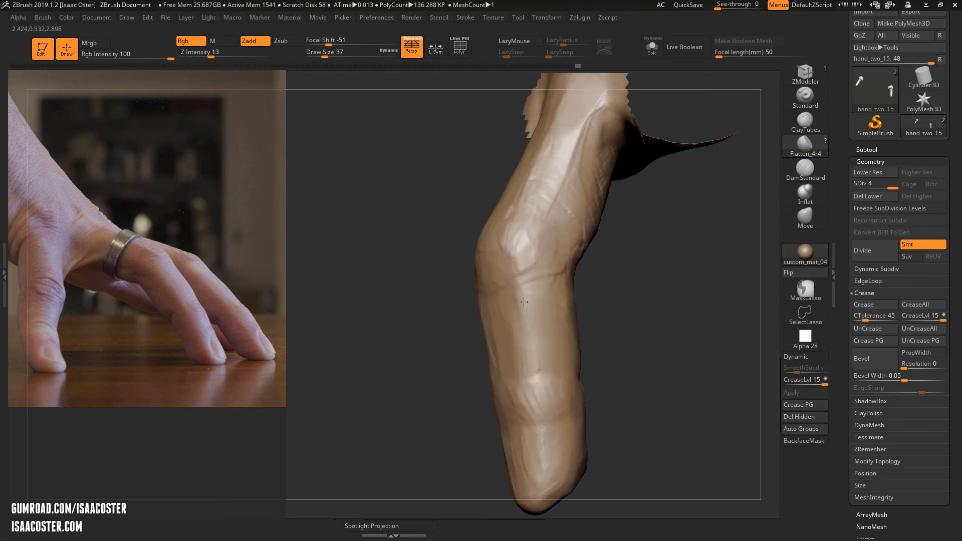
{"action": "left_click_drag", "start_coordinate": [604, 315], "coordinate": [555, 341]}
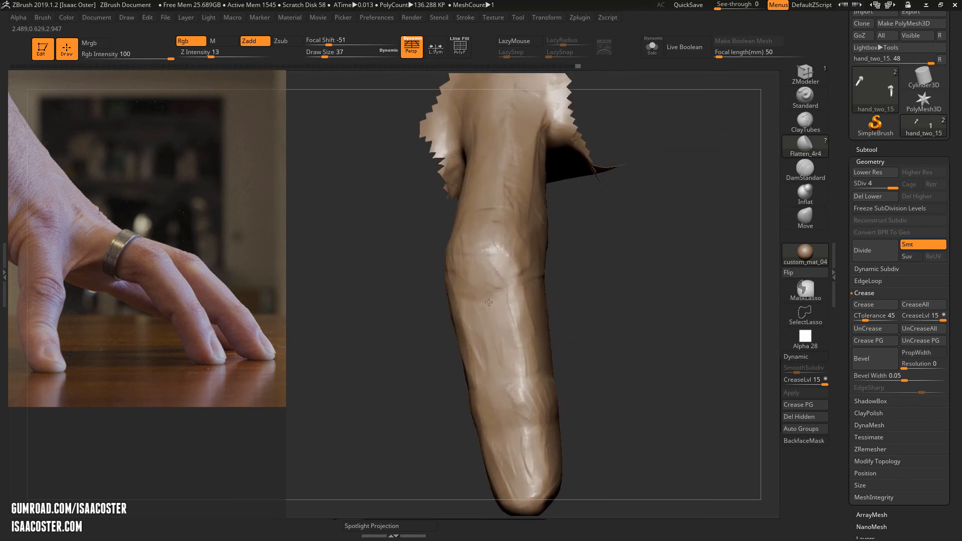
{"action": "left_click_drag", "start_coordinate": [465, 330], "coordinate": [471, 350]}
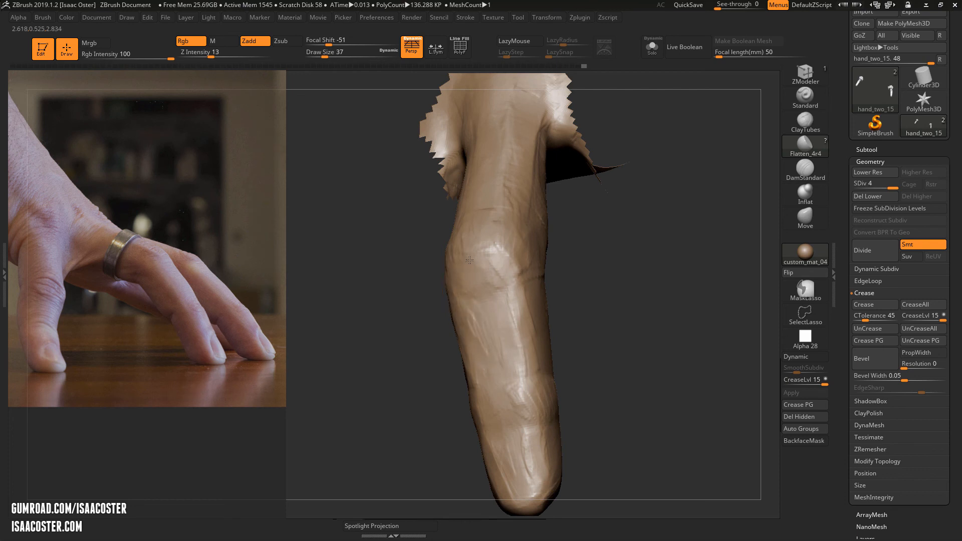
{"action": "left_click_drag", "start_coordinate": [470, 260], "coordinate": [506, 189]}
{"action": "mouse_move", "coordinate": [592, 235]}
{"action": "left_mouse_down"}
{"action": "mouse_move", "coordinate": [595, 271]}
{"action": "mouse_move", "coordinate": [592, 262]}
{"action": "left_mouse_up"}
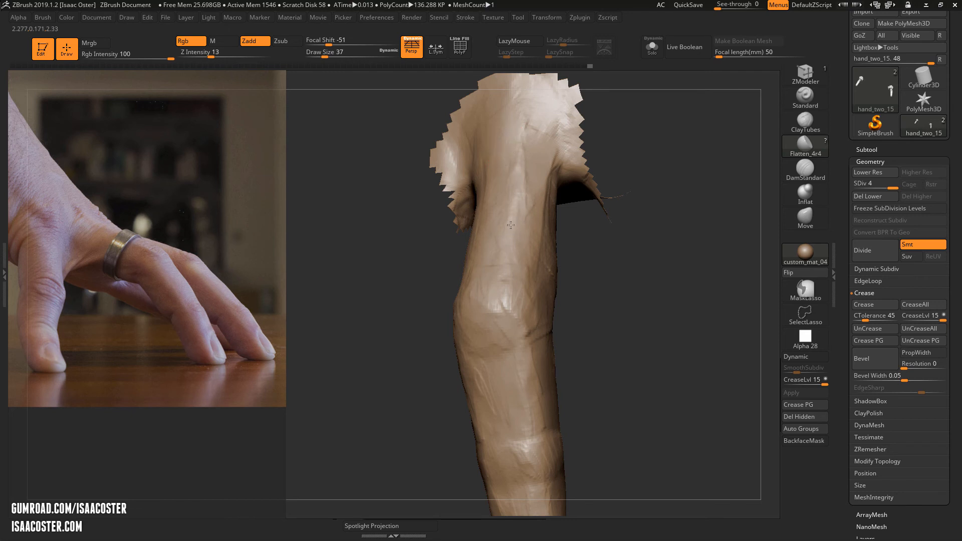
Flatten the remaining unevenness on the underside and outer side of the middle segment near its joints
{"action": "left_click_drag", "start_coordinate": [581, 273], "coordinate": [501, 262]}
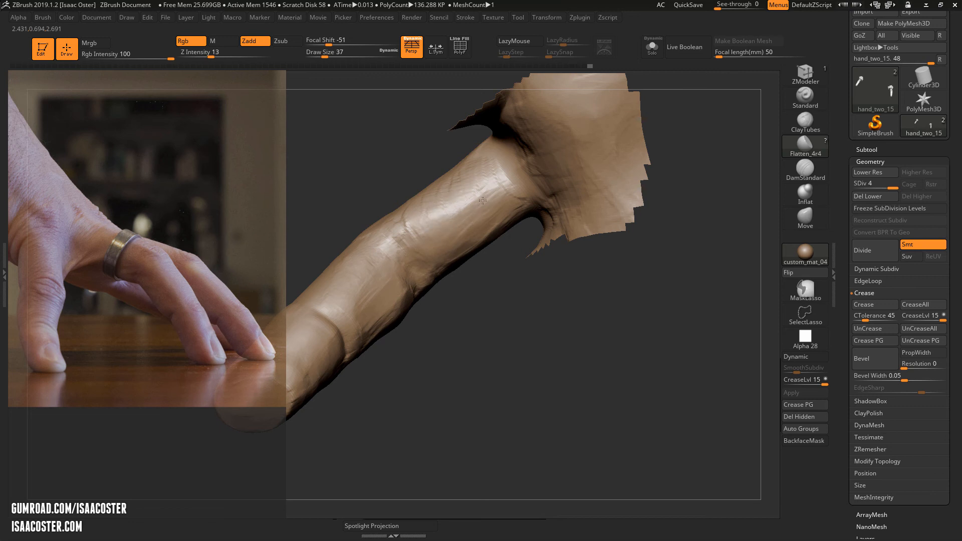
{"action": "left_click_drag", "start_coordinate": [523, 325], "coordinate": [401, 291]}
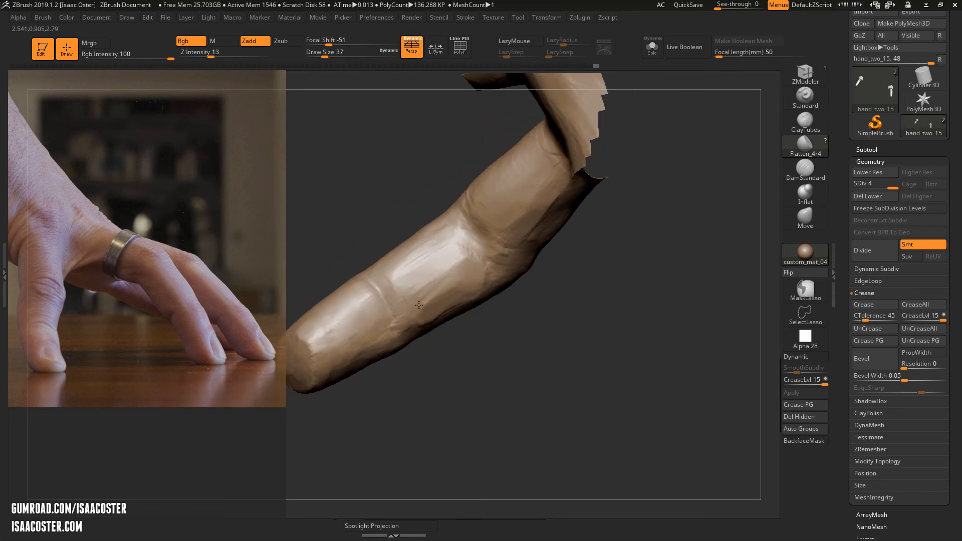
{"action": "left_click_drag", "start_coordinate": [522, 321], "coordinate": [472, 290]}
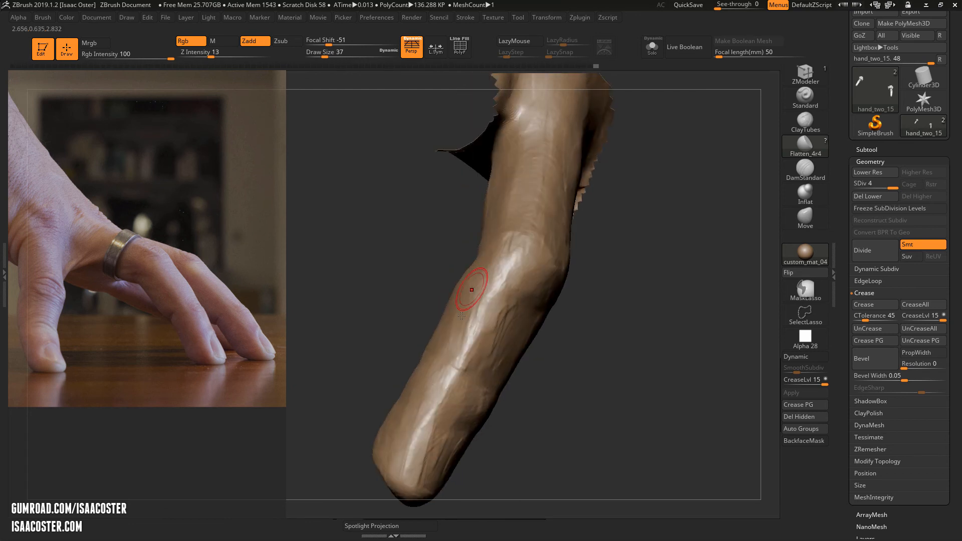
{"action": "left_click_drag", "start_coordinate": [460, 345], "coordinate": [467, 323]}
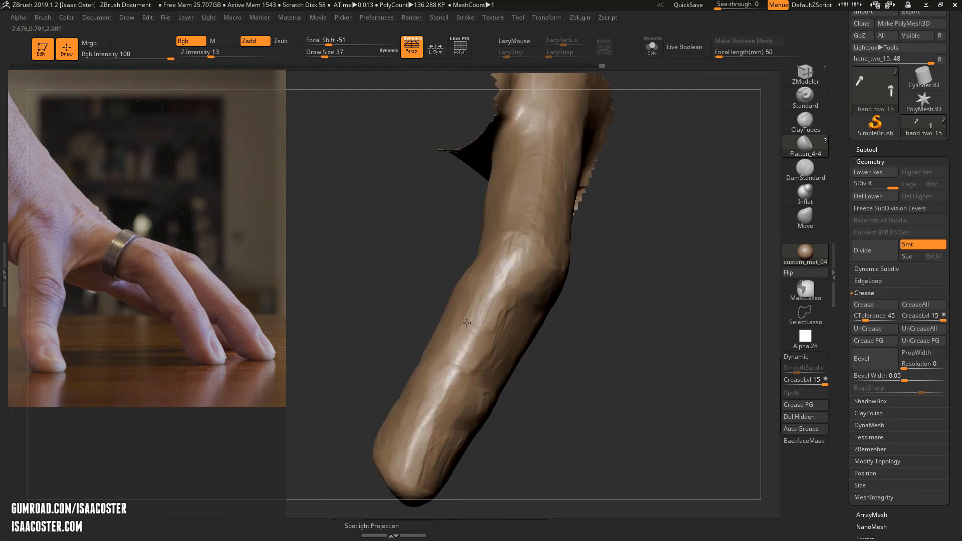
Flatten the bumps along the back of the finger, from the middle segment over the knuckle to the finger's base
{"action": "left_click_drag", "start_coordinate": [529, 320], "coordinate": [475, 368]}
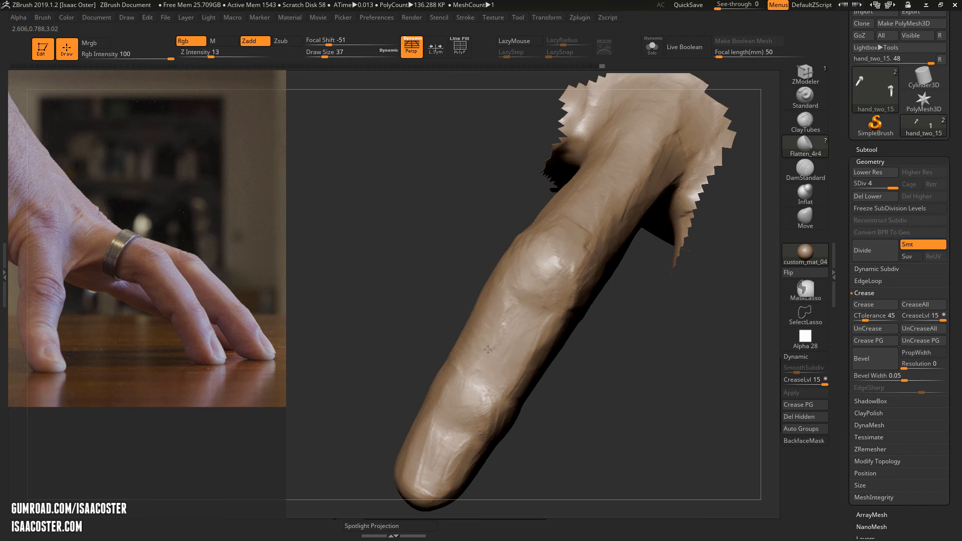
{"action": "left_click_drag", "start_coordinate": [505, 330], "coordinate": [512, 309]}
{"action": "left_click_drag", "start_coordinate": [436, 226], "coordinate": [555, 223]}
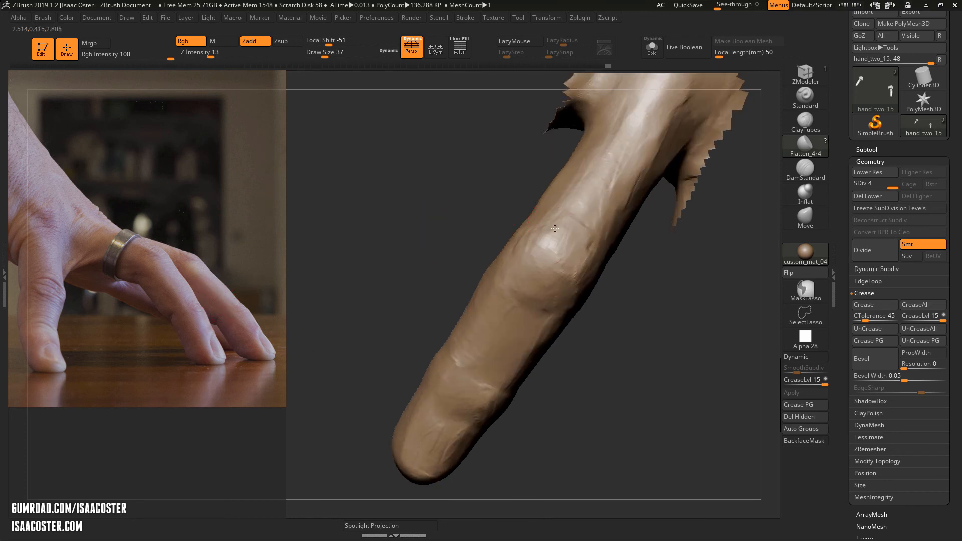
{"action": "right_click_drag", "start_coordinate": [599, 225], "coordinate": [551, 263]}
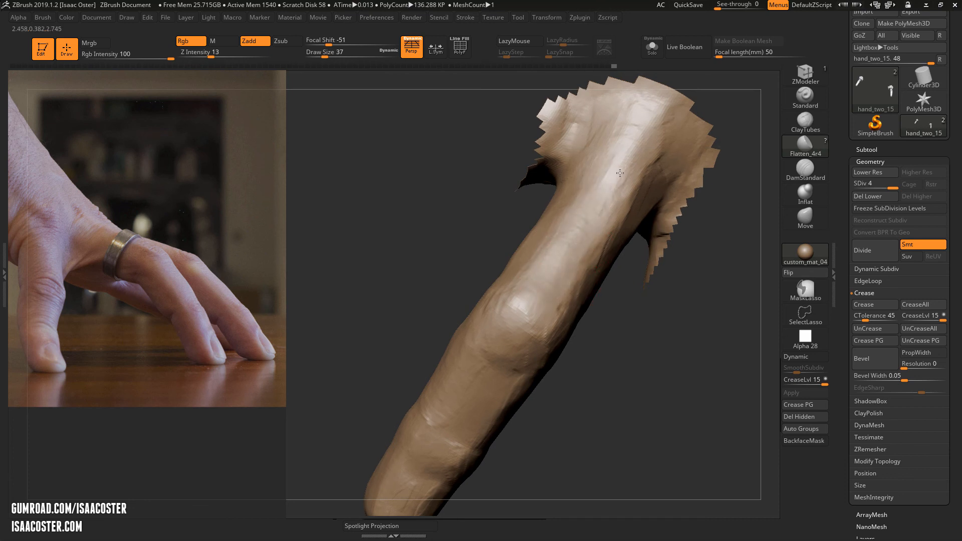
{"action": "mouse_move", "coordinate": [620, 173]}
{"action": "left_mouse_down"}
{"action": "mouse_move", "coordinate": [603, 214]}
{"action": "mouse_move", "coordinate": [618, 161]}
{"action": "left_mouse_up"}
{"action": "mouse_move", "coordinate": [613, 201]}
{"action": "right_mouse_down"}
{"action": "mouse_move", "coordinate": [511, 241]}
{"action": "mouse_move", "coordinate": [597, 279]}
{"action": "right_mouse_up"}
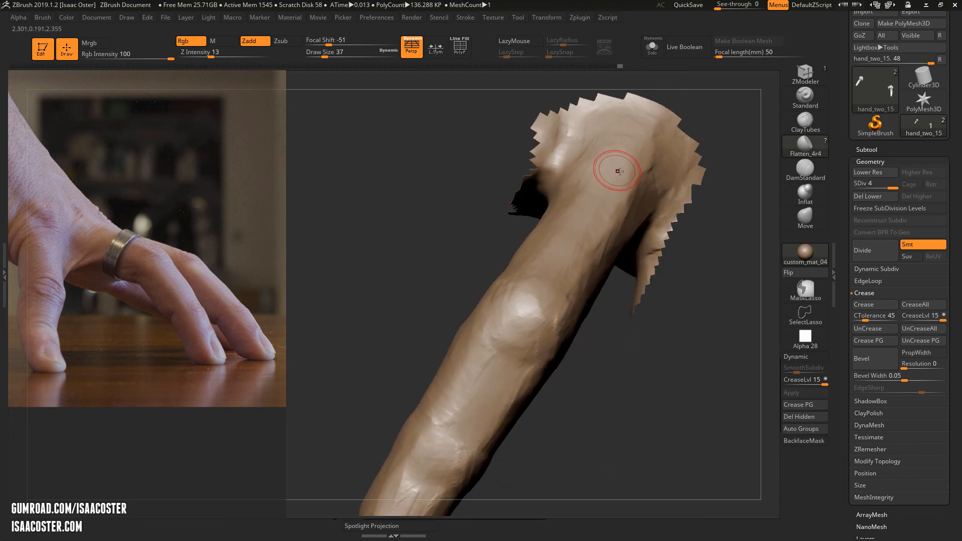
{"action": "key", "text": "ctrl+z"}
Compare the whole hand with the side reference photo, toggling perspective off and on, and examine the back of the fingers
{"action": "mouse_move", "coordinate": [540, 456]}
{"action": "right_mouse_down"}
{"action": "mouse_move", "coordinate": [457, 432]}
{"action": "mouse_move", "coordinate": [575, 303]}
{"action": "mouse_move", "coordinate": [593, 386]}
{"action": "mouse_move", "coordinate": [680, 404]}
{"action": "mouse_move", "coordinate": [639, 378]}
{"action": "mouse_move", "coordinate": [634, 404]}
{"action": "mouse_move", "coordinate": [533, 415]}
{"action": "mouse_move", "coordinate": [538, 462]}
{"action": "mouse_move", "coordinate": [573, 433]}
{"action": "mouse_move", "coordinate": [608, 436]}
{"action": "mouse_move", "coordinate": [578, 410]}
{"action": "mouse_move", "coordinate": [574, 454]}
{"action": "mouse_move", "coordinate": [615, 425]}
{"action": "mouse_move", "coordinate": [603, 414]}
{"action": "right_mouse_up"}
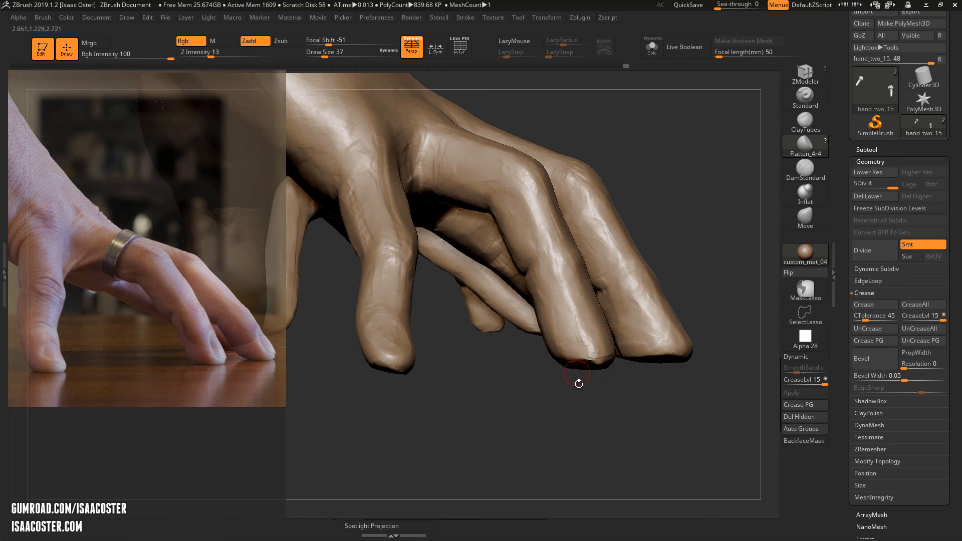
{"action": "right_click_drag", "start_coordinate": [570, 411], "coordinate": [543, 441]}
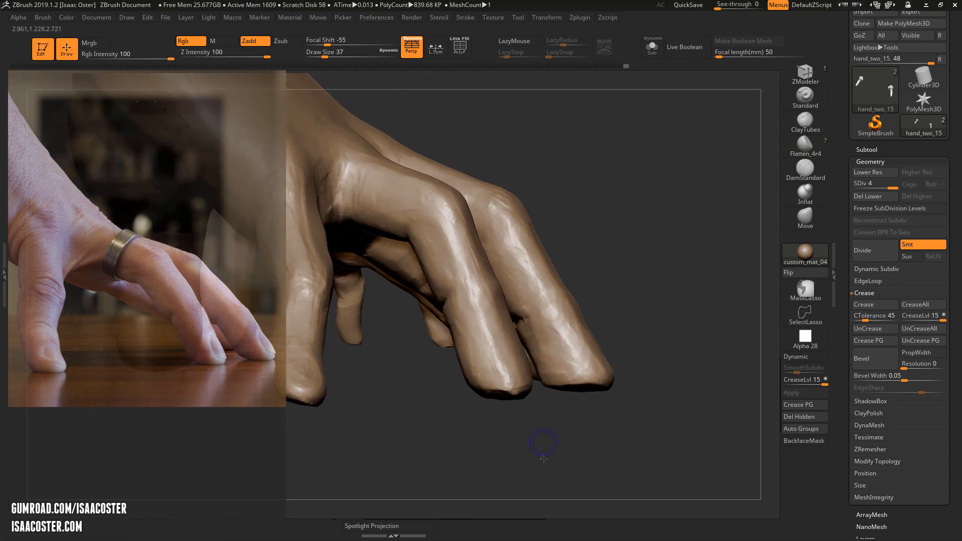
{"action": "left_click", "coordinate": [412, 47]}
{"action": "right_click_drag", "start_coordinate": [611, 185], "coordinate": [727, 209]}
{"action": "left_click", "coordinate": [412, 48]}
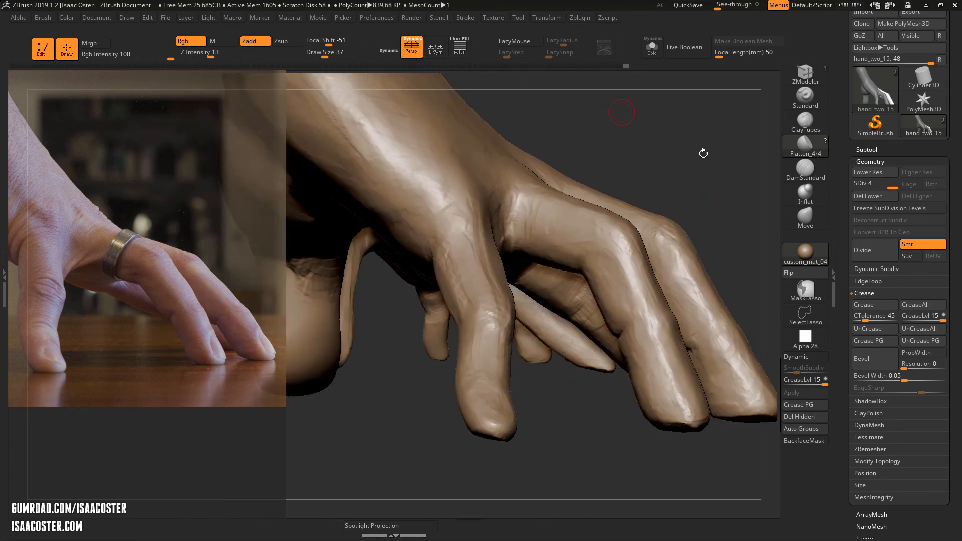
{"action": "right_click_drag", "start_coordinate": [623, 105], "coordinate": [685, 180]}
{"action": "right_click_drag", "start_coordinate": [608, 451], "coordinate": [564, 327]}
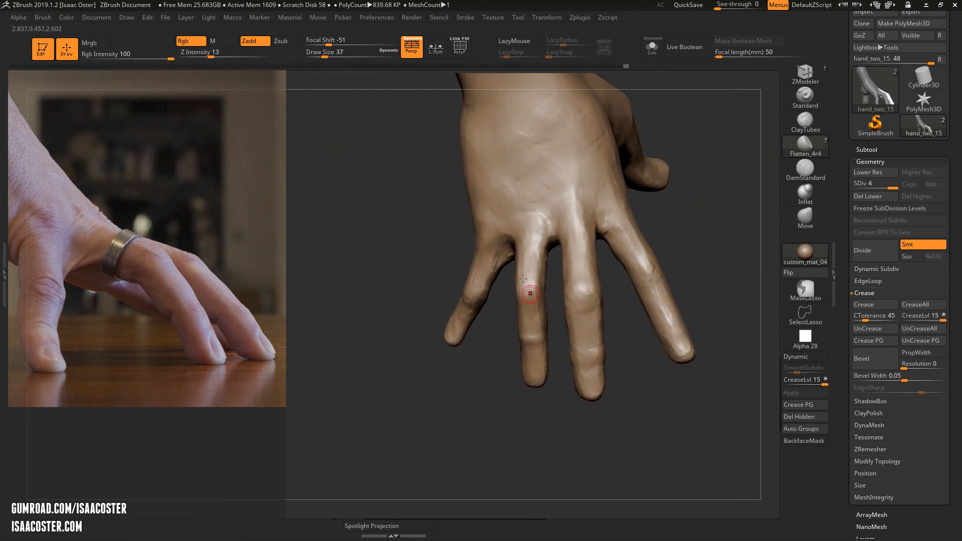
Rescale and reposition the reference sheet with Spotlight so the hand photos fit beside the model, and compare the whole hand with them
{"action": "key", "text": "shift+z"}
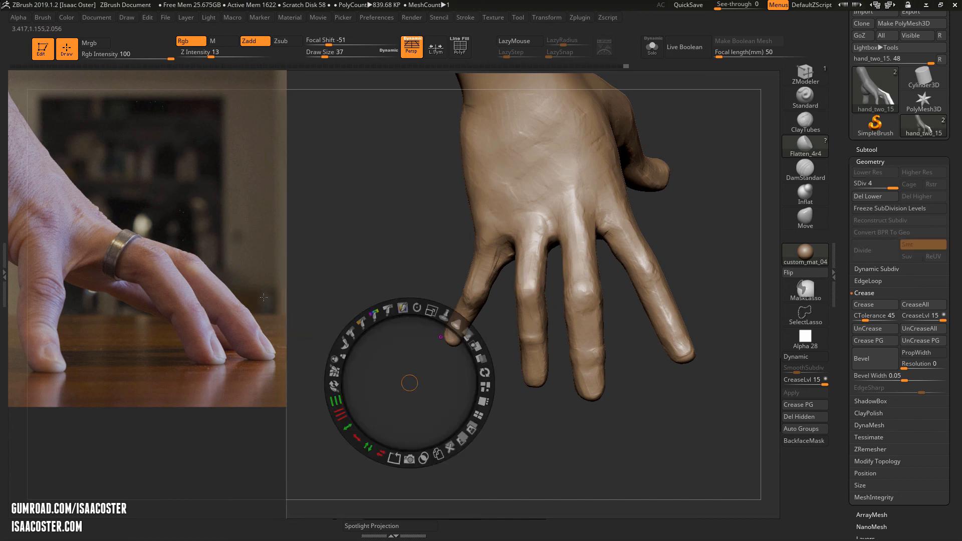
{"action": "left_click_drag", "start_coordinate": [396, 337], "coordinate": [435, 356]}
{"action": "left_click_drag", "start_coordinate": [468, 329], "coordinate": [383, 310]}
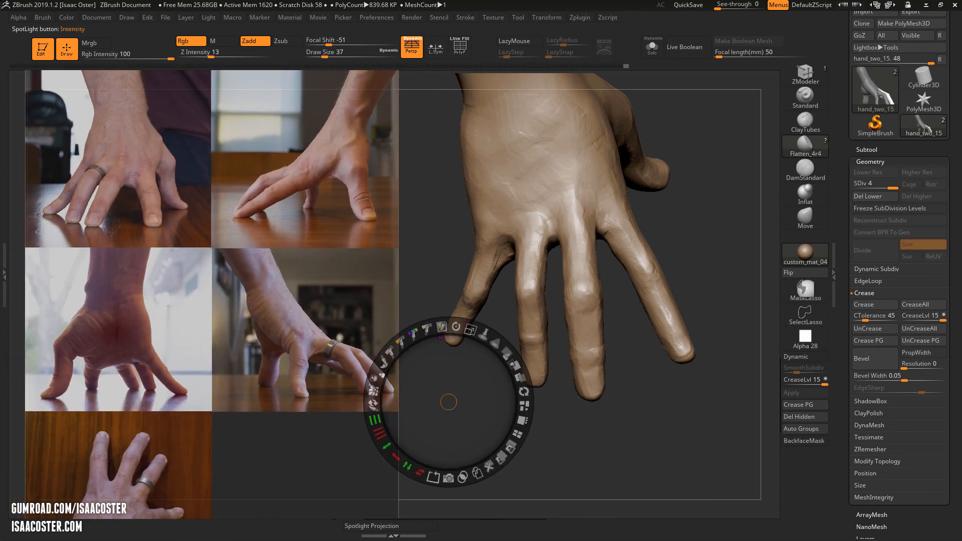
{"action": "key", "text": "z"}
{"action": "left_click_drag", "start_coordinate": [516, 412], "coordinate": [537, 467]}
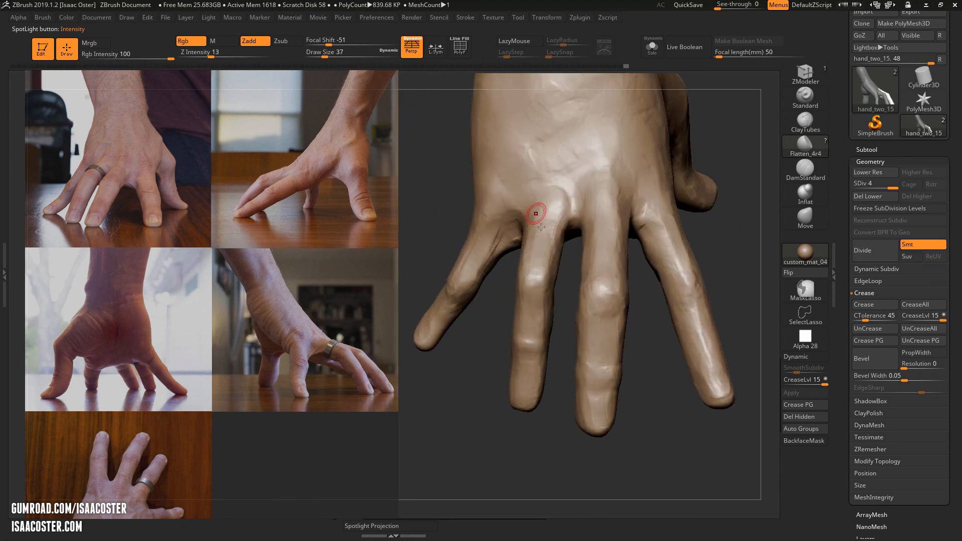
{"action": "mouse_move", "coordinate": [564, 471]}
{"action": "left_mouse_down"}
{"action": "mouse_move", "coordinate": [557, 490]}
{"action": "mouse_move", "coordinate": [535, 462]}
{"action": "mouse_move", "coordinate": [459, 469]}
{"action": "mouse_move", "coordinate": [467, 359]}
{"action": "mouse_move", "coordinate": [617, 386]}
{"action": "mouse_move", "coordinate": [576, 196]}
{"action": "mouse_move", "coordinate": [588, 276]}
{"action": "mouse_move", "coordinate": [658, 402]}
{"action": "mouse_move", "coordinate": [636, 404]}
{"action": "mouse_move", "coordinate": [616, 441]}
{"action": "mouse_move", "coordinate": [656, 432]}
{"action": "mouse_move", "coordinate": [610, 502]}
{"action": "left_mouse_up"}
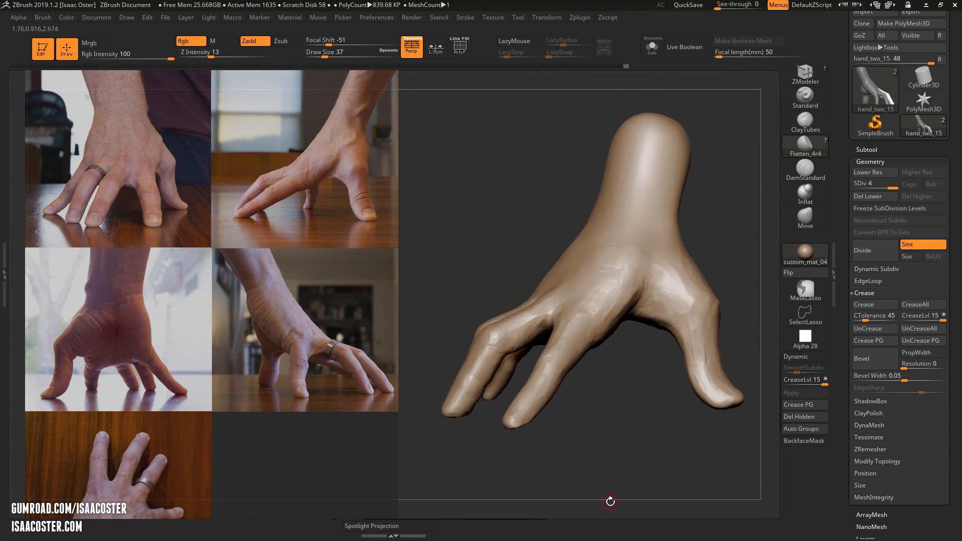